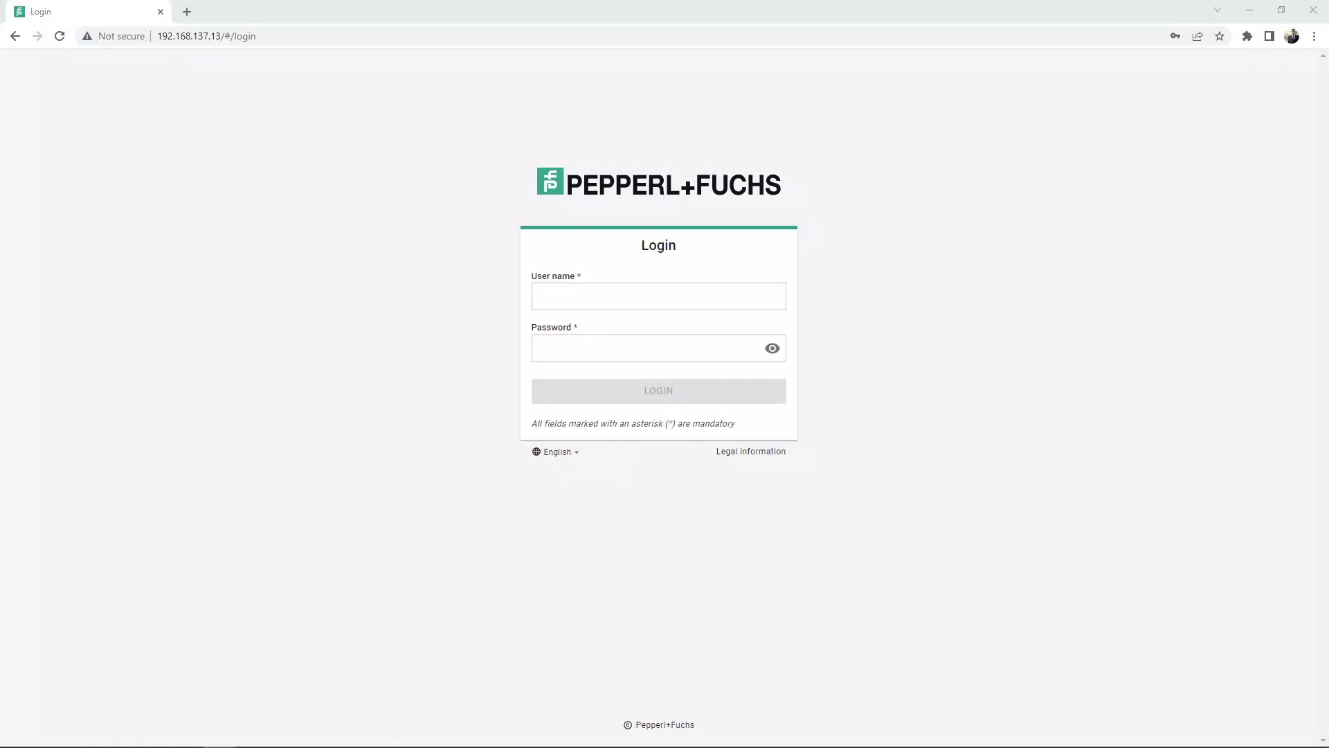
Step: Log in to the gateway web interface with user name admin and the administrator password
{"action": "left_click", "coordinate": [660, 296]}
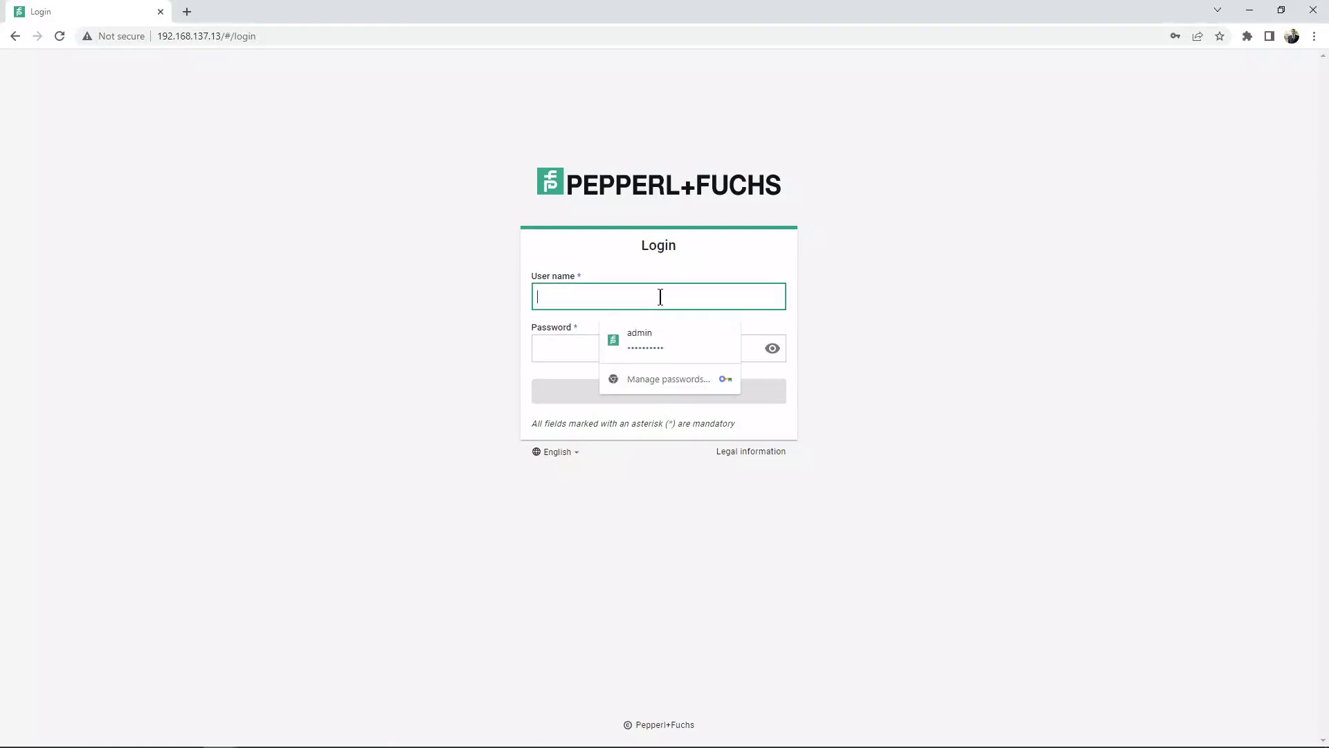
{"action": "type", "text": "admin"}
{"action": "key", "text": "Tab"}
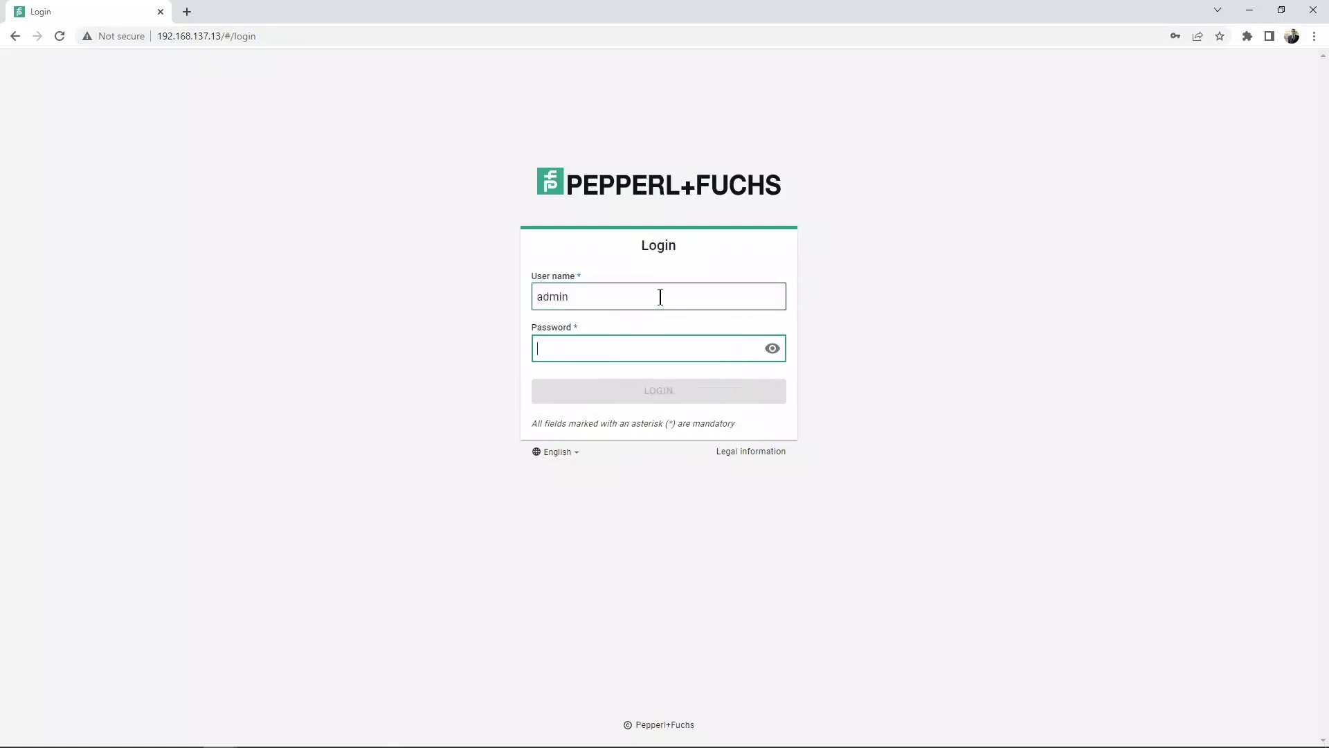
{"action": "type", "text": "•••••••••"}
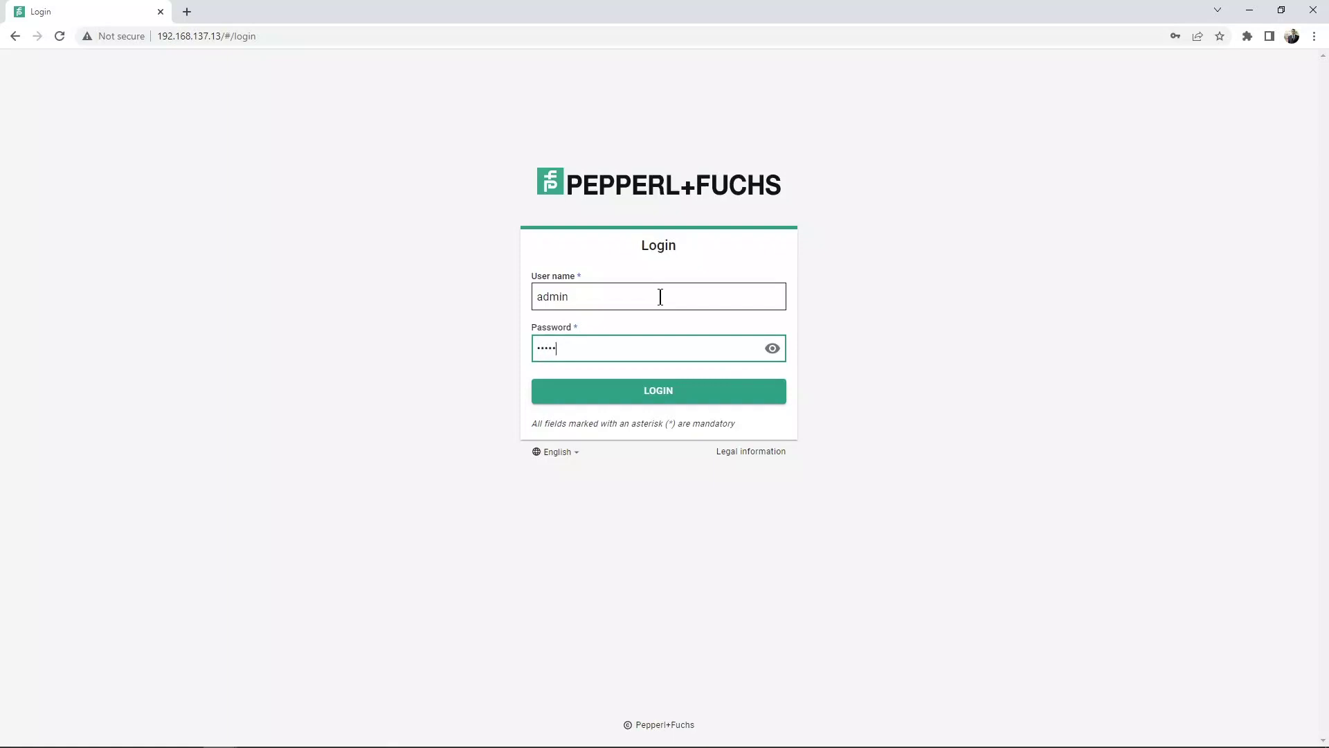
{"action": "type", "text": "•"}
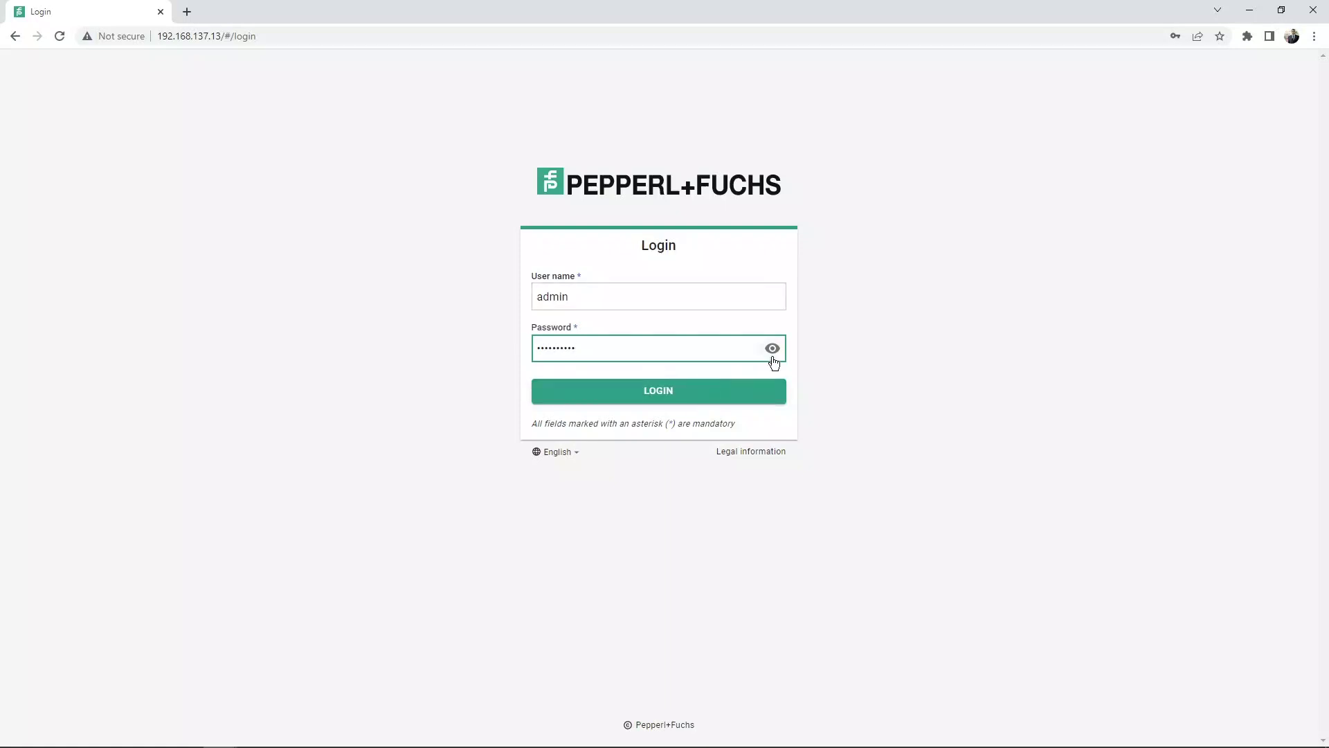
{"action": "left_click", "coordinate": [634, 379]}
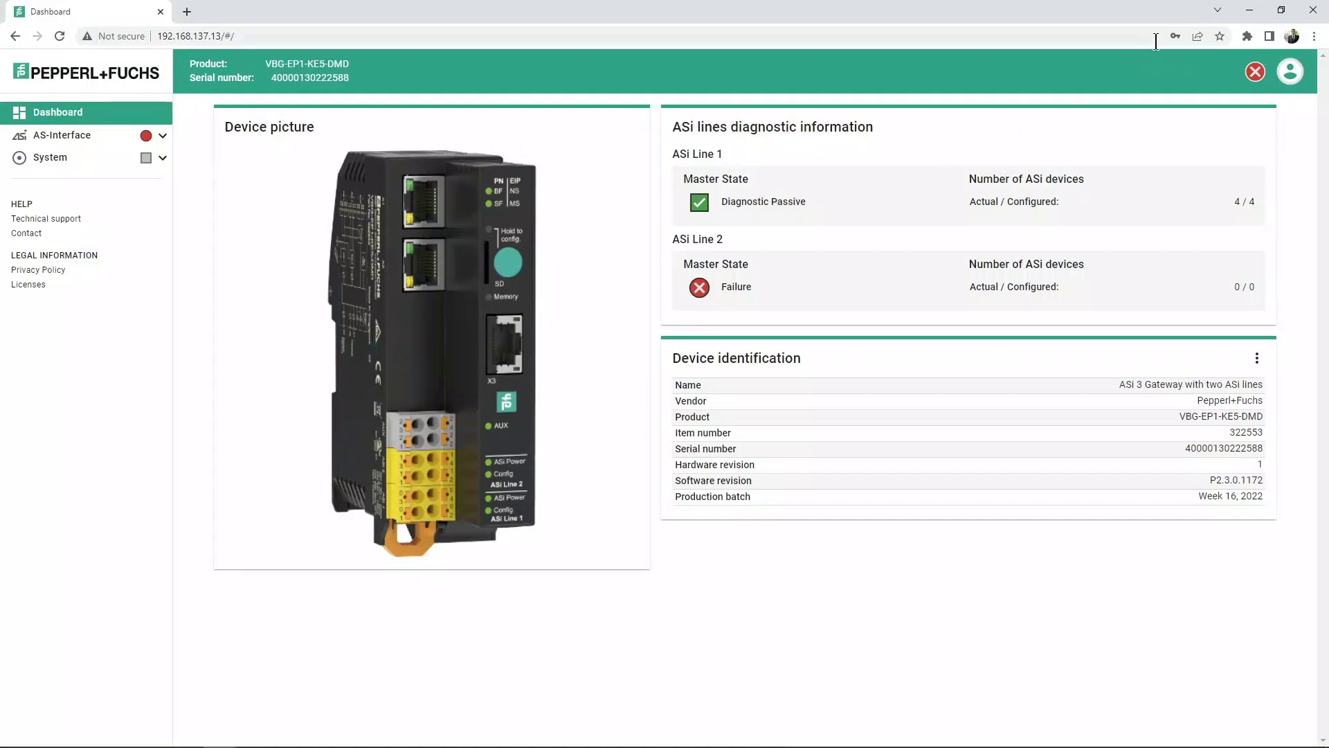
Step: Minimize the Chrome window to bring Postman's login request forward
{"action": "left_click", "coordinate": [1250, 12]}
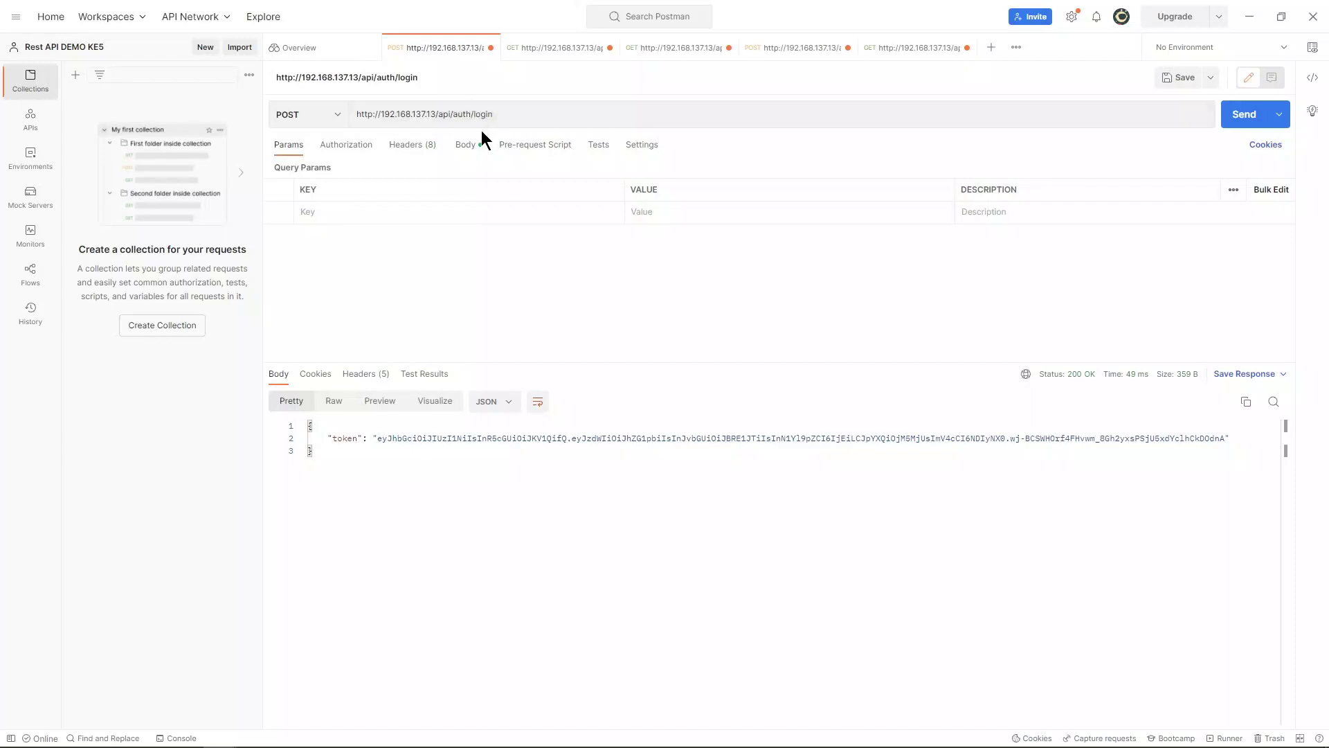
Step: Add the missing comma after "admin" in the login JSON body and resend POST /api/auth/login
{"action": "left_click", "coordinate": [470, 147]}
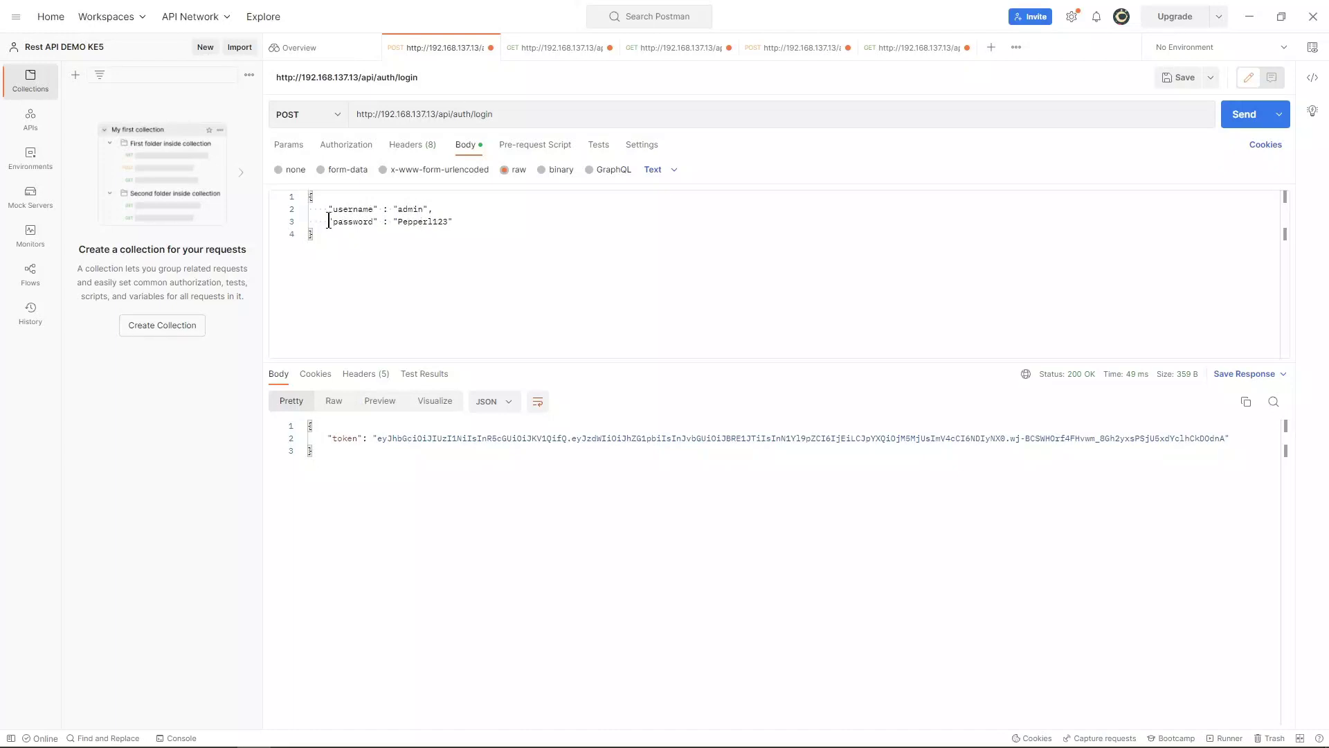
{"action": "left_click", "coordinate": [432, 215]}
{"action": "type", "text": ","}
{"action": "left_click", "coordinate": [1237, 117]}
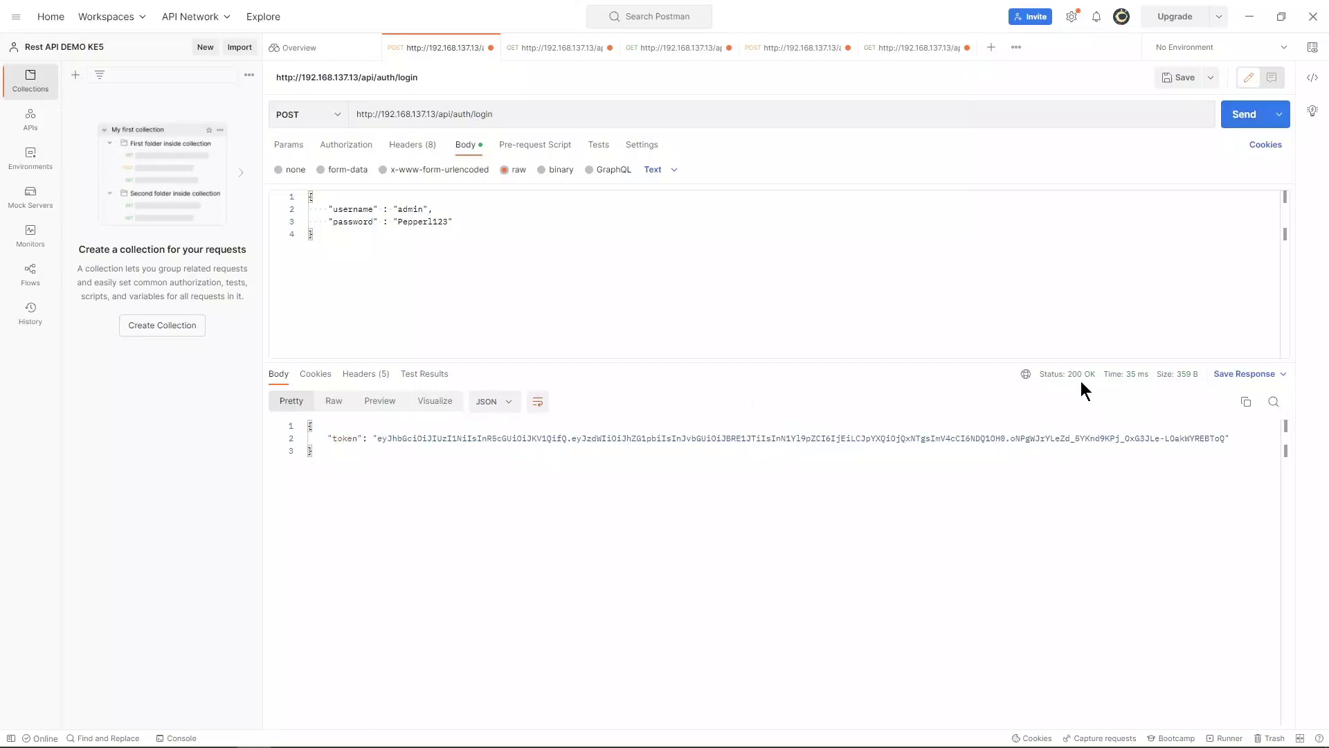
Step: Copy the new token from the login response and switch to the devices/2 GET request
{"action": "mouse_move", "coordinate": [1094, 382]}
{"action": "left_click_drag", "start_coordinate": [374, 439], "coordinate": [1224, 441]}
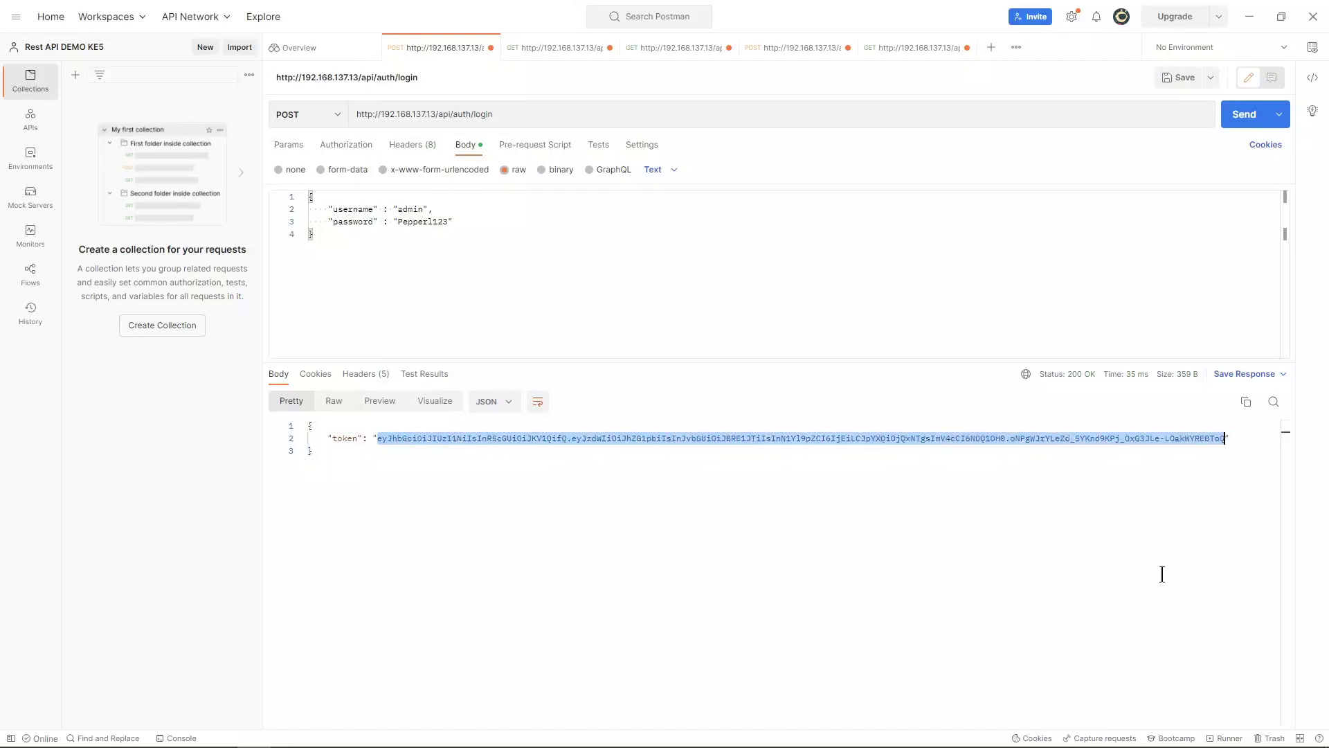
{"action": "right_click", "coordinate": [889, 436]}
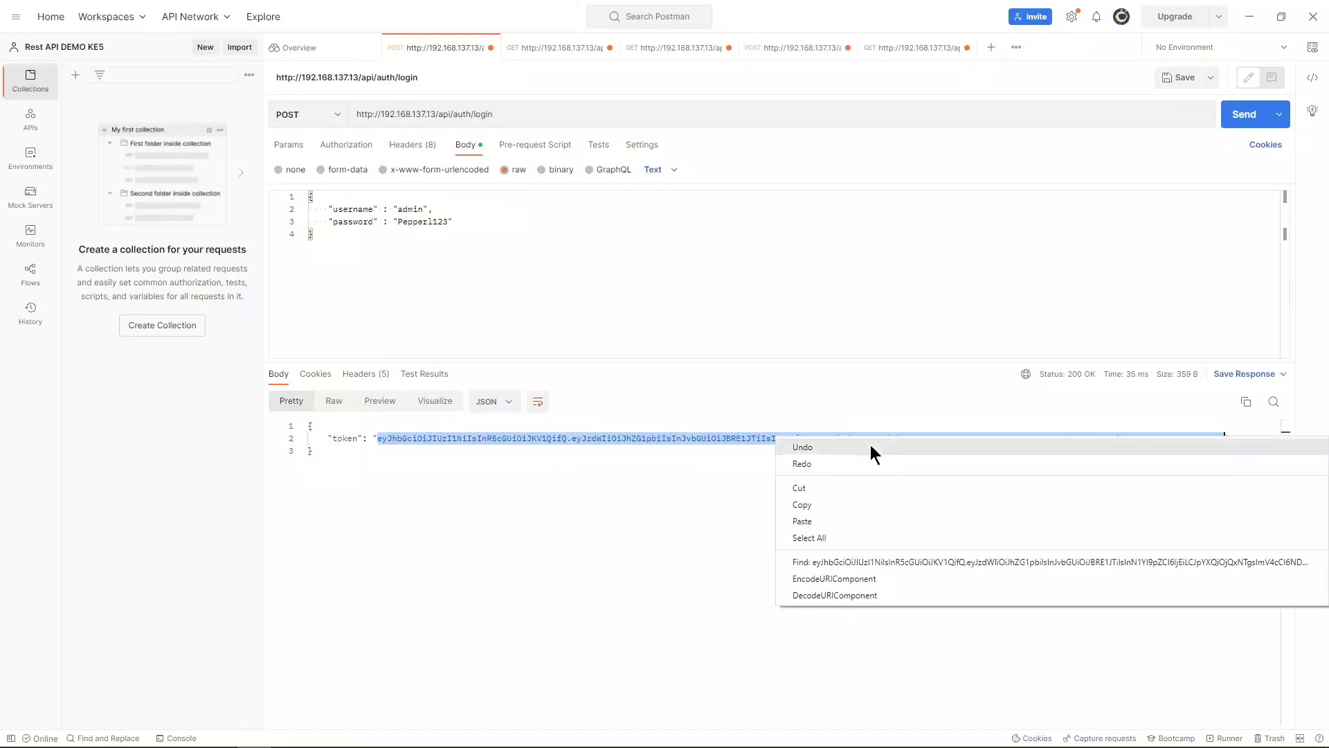
{"action": "left_click", "coordinate": [808, 505]}
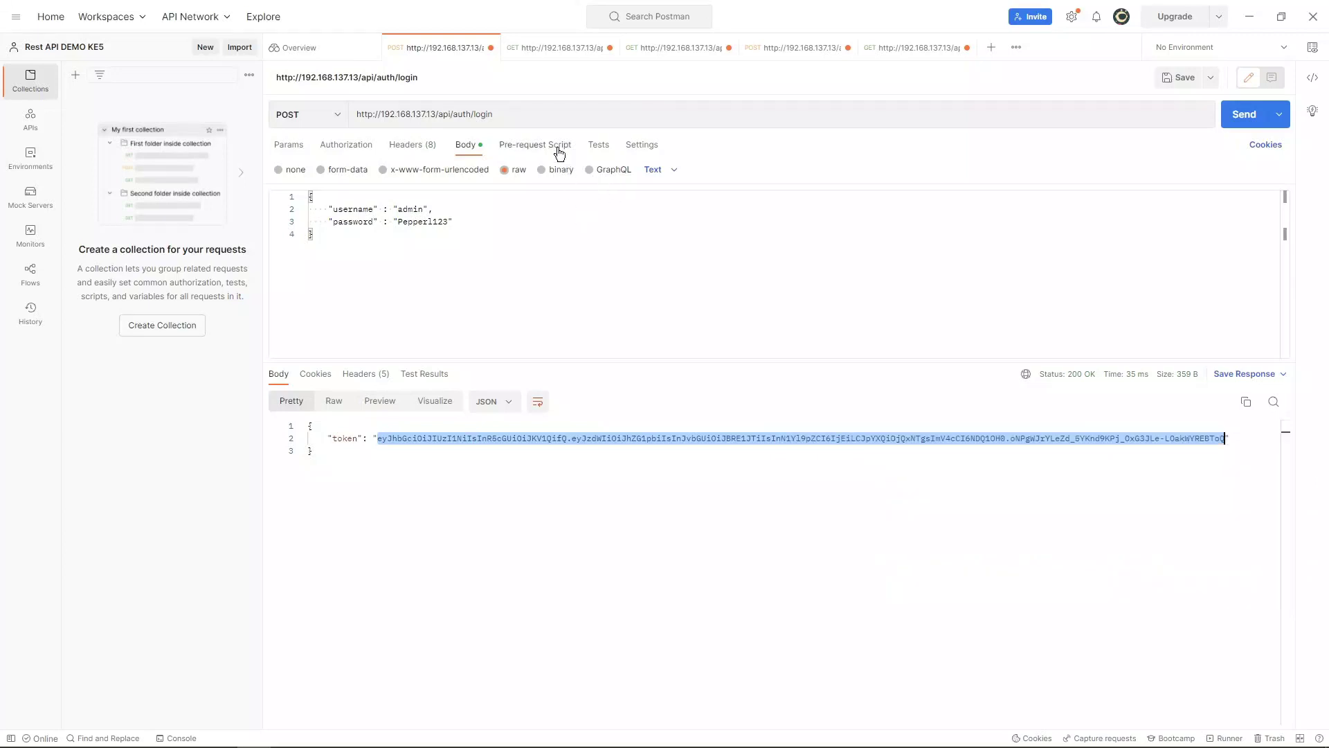
{"action": "left_click", "coordinate": [532, 52]}
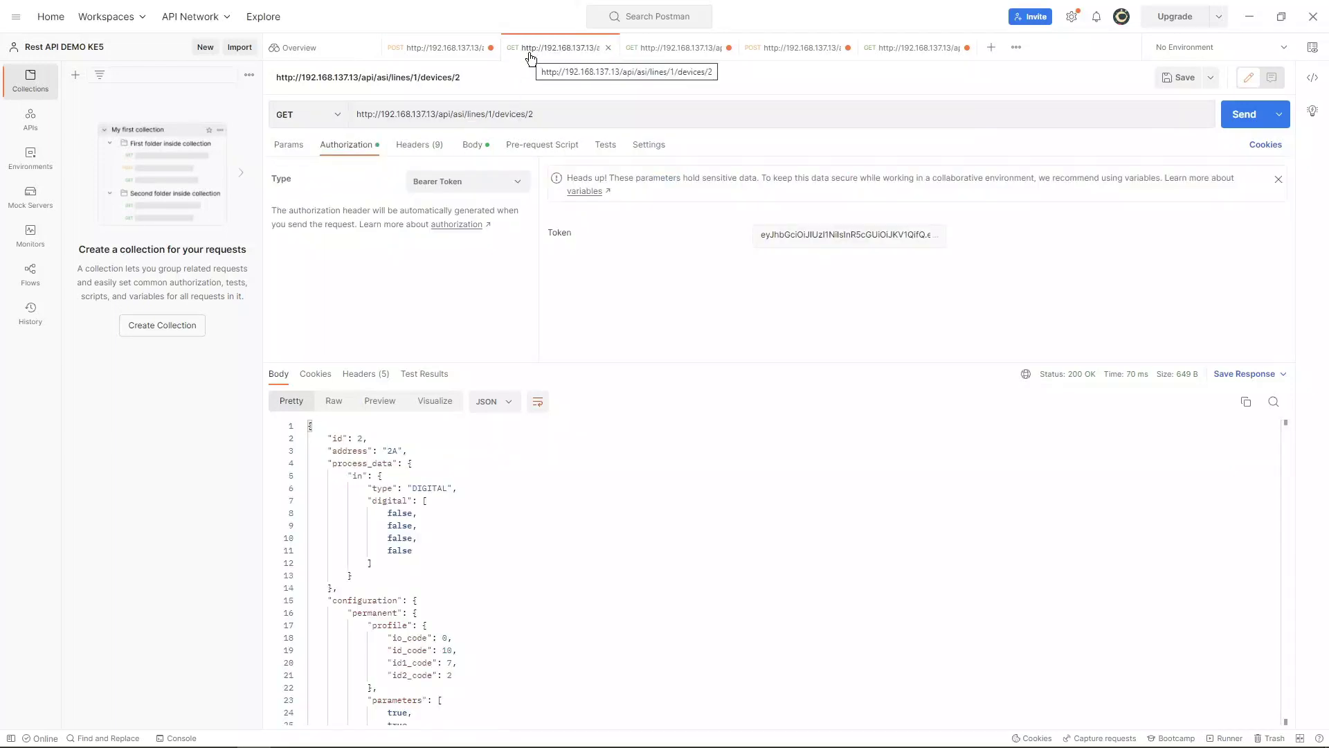
Step: Paste the new token over the old one in the devices/2 request's Bearer Token field
{"action": "left_click", "coordinate": [285, 146]}
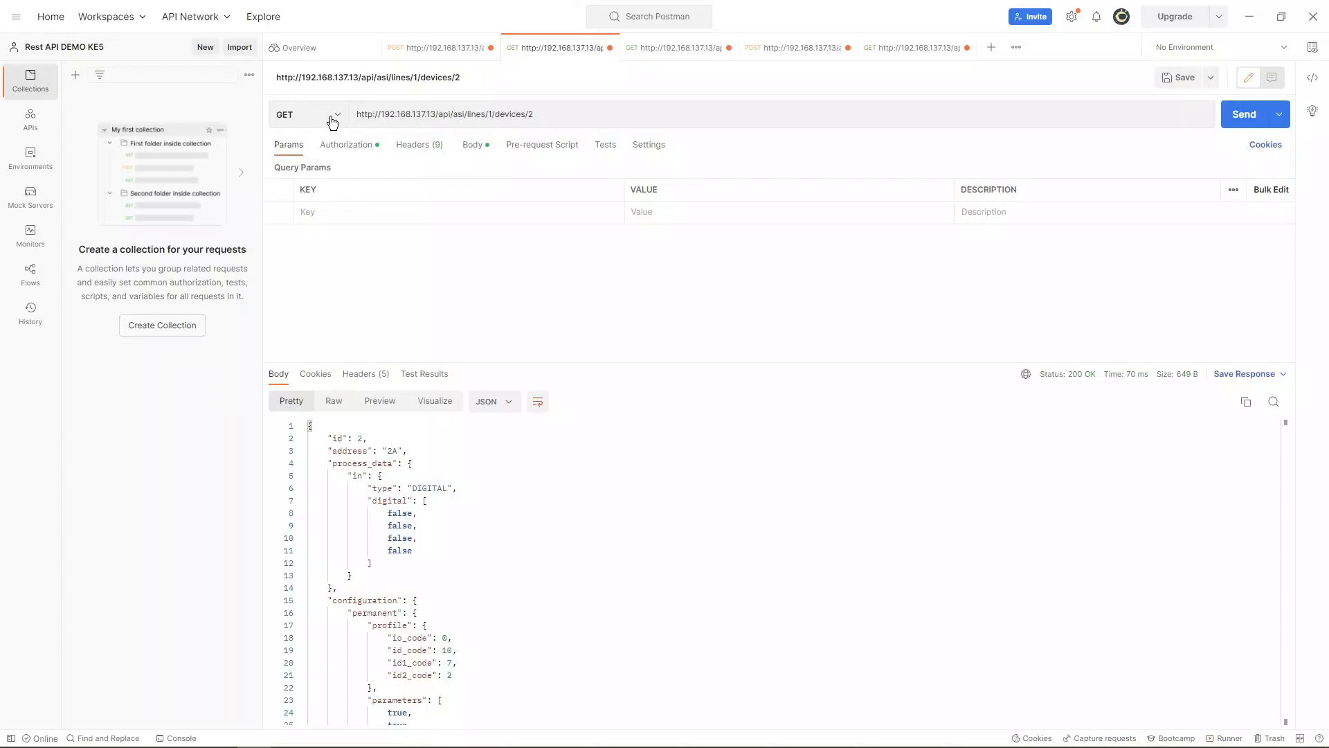
{"action": "left_click", "coordinate": [347, 145]}
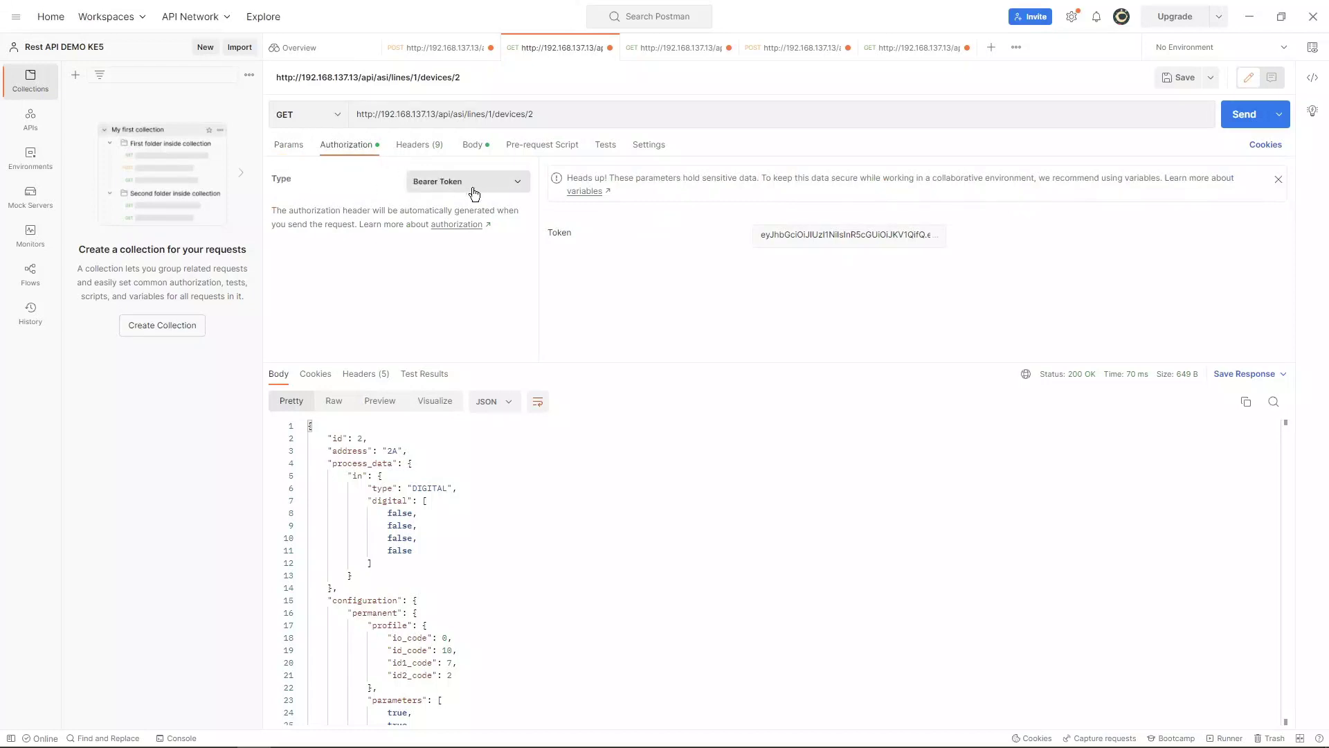
{"action": "triple_click", "coordinate": [837, 240]}
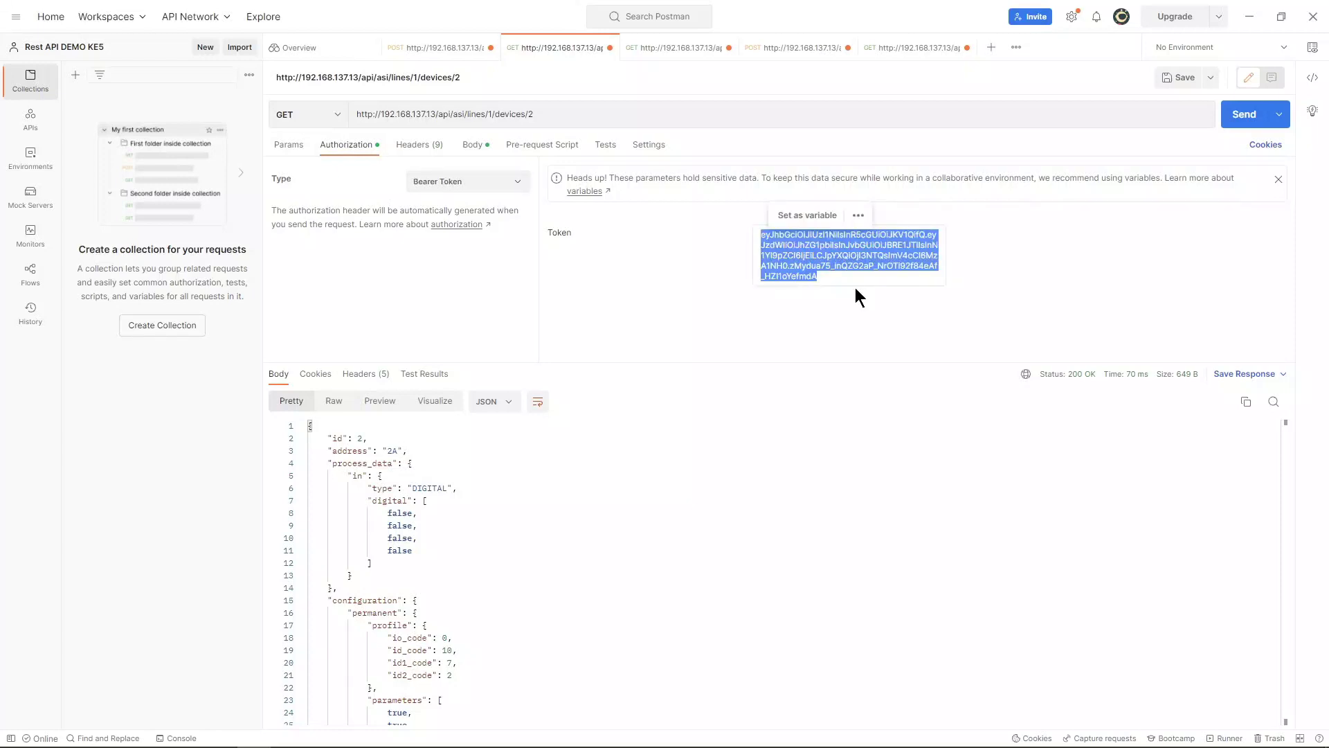
{"action": "key", "text": "ctrl+v"}
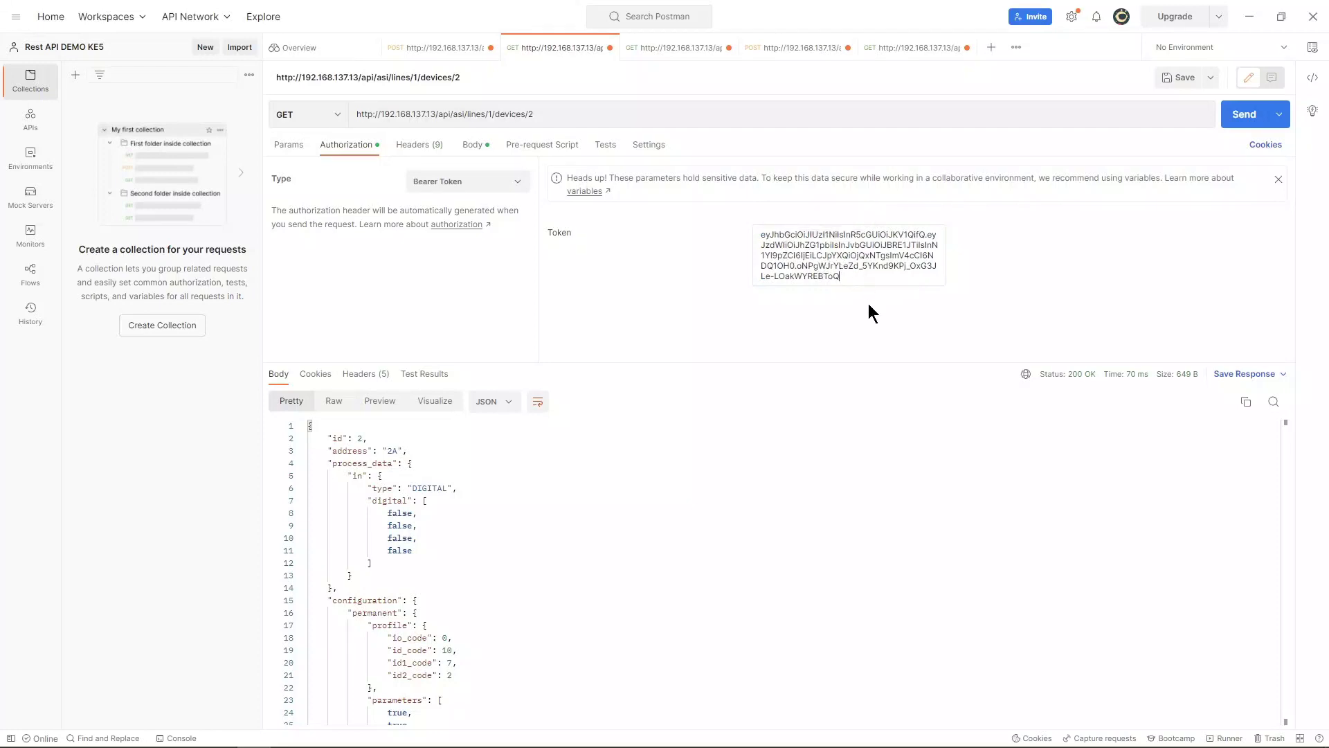
Step: Delete all raw text from the devices/2 GET request's body
{"action": "left_click", "coordinate": [473, 147]}
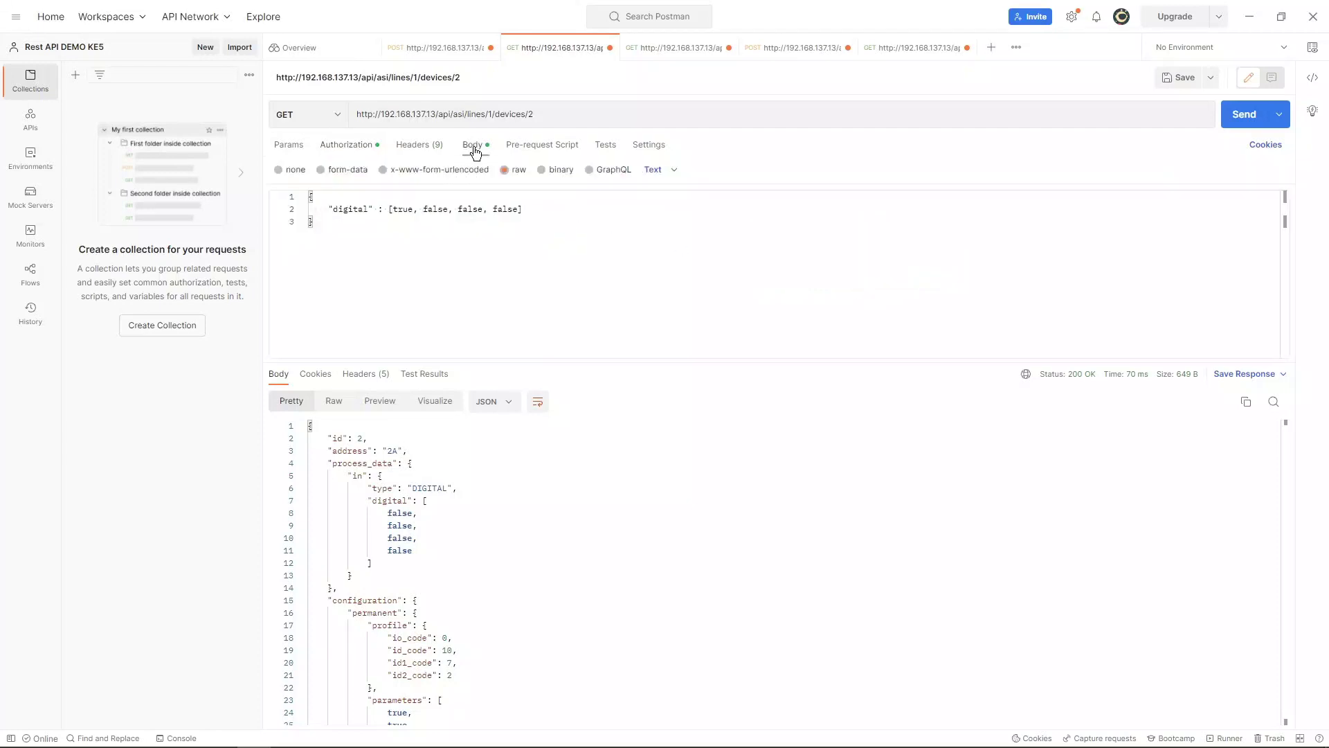
{"action": "left_click", "coordinate": [338, 222]}
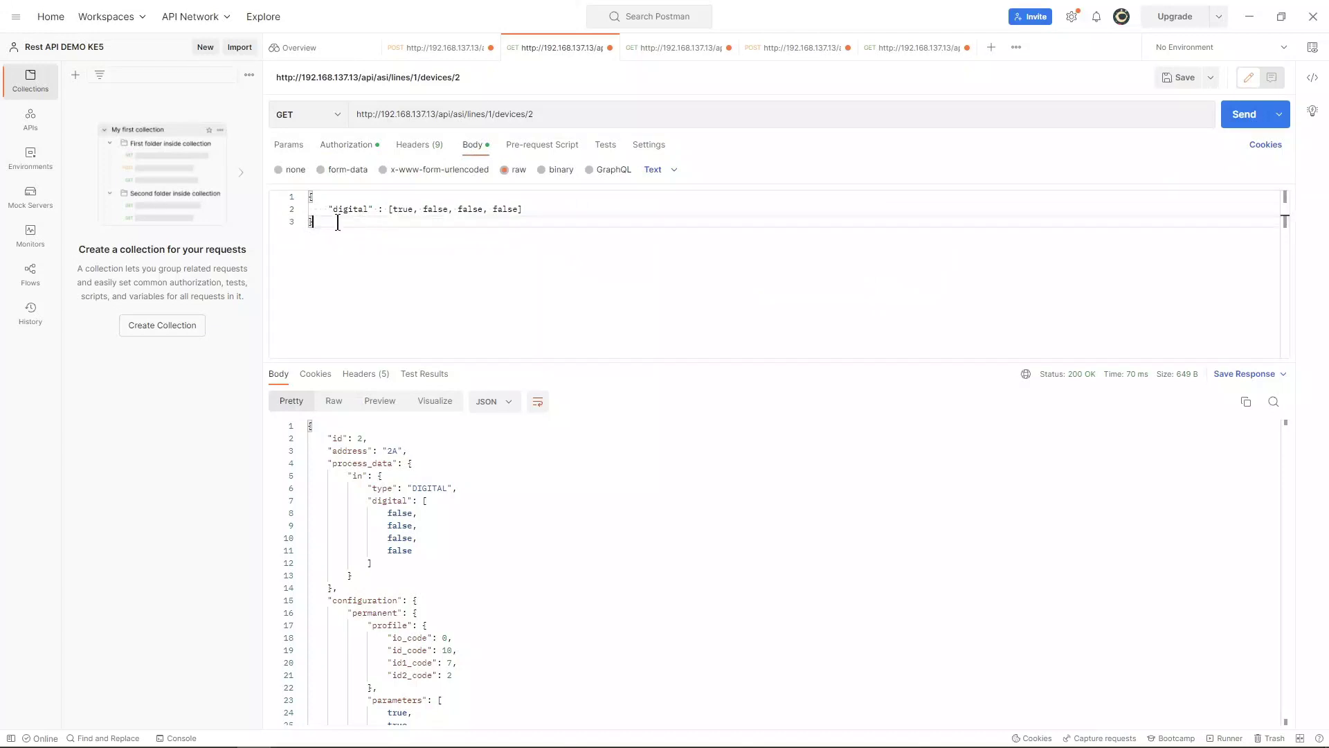
{"action": "key", "text": "ctrl+a"}
{"action": "key", "text": "BackSpace"}
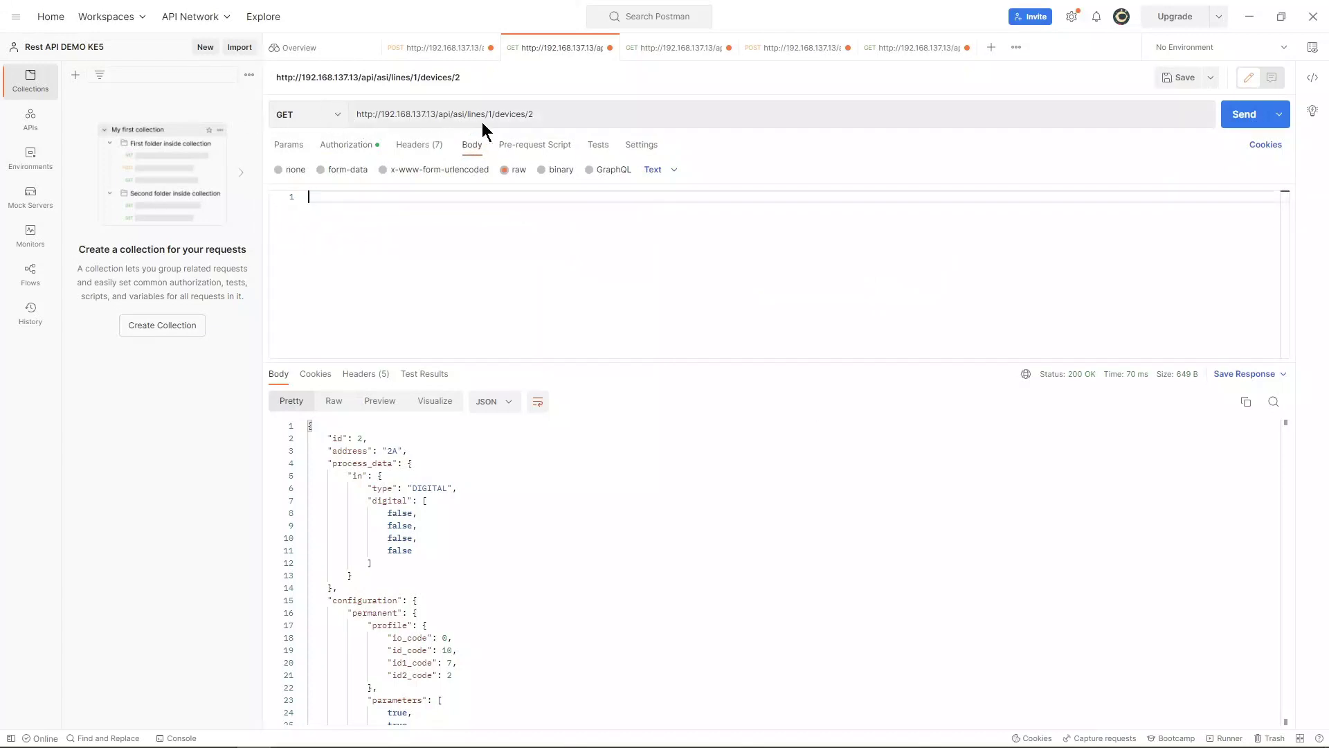
{"action": "left_click", "coordinate": [333, 147]}
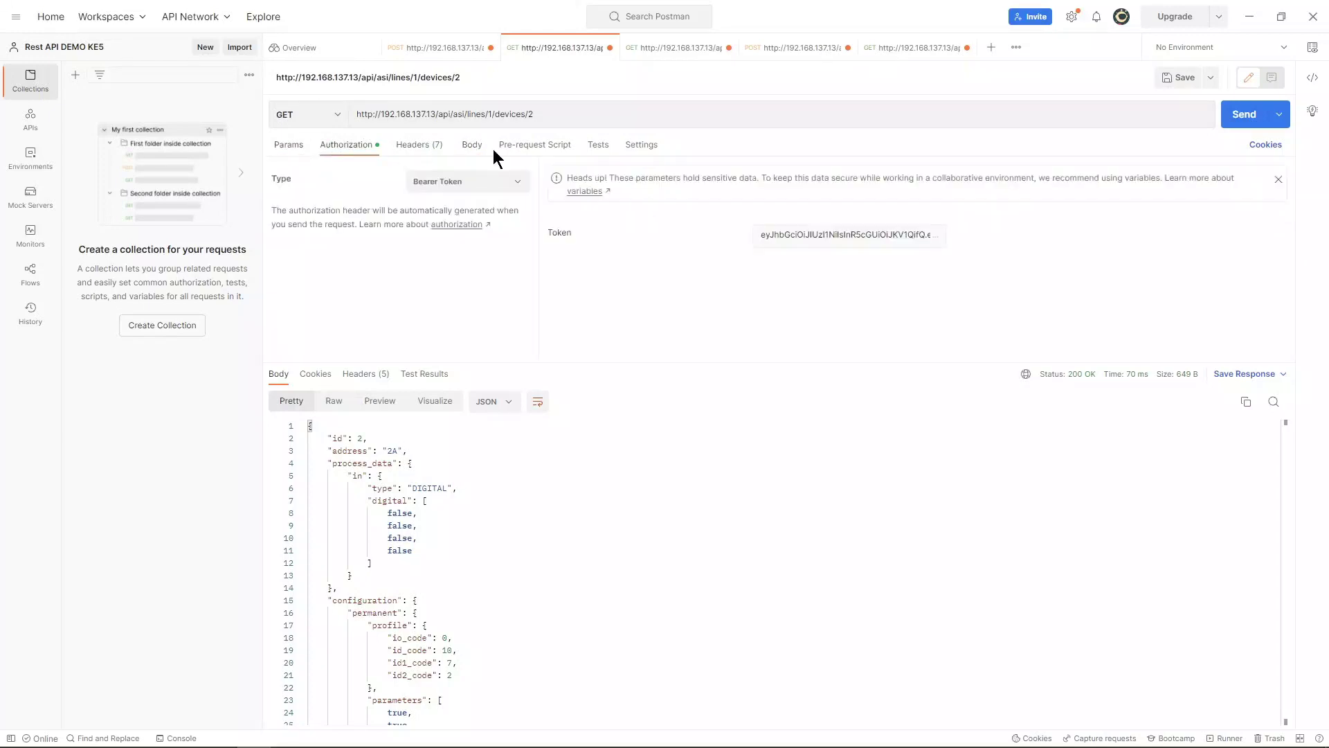
Step: Send the devices/2 GET twice and review the JSON response for address 2A and digital inputs
{"action": "left_click", "coordinate": [1246, 124]}
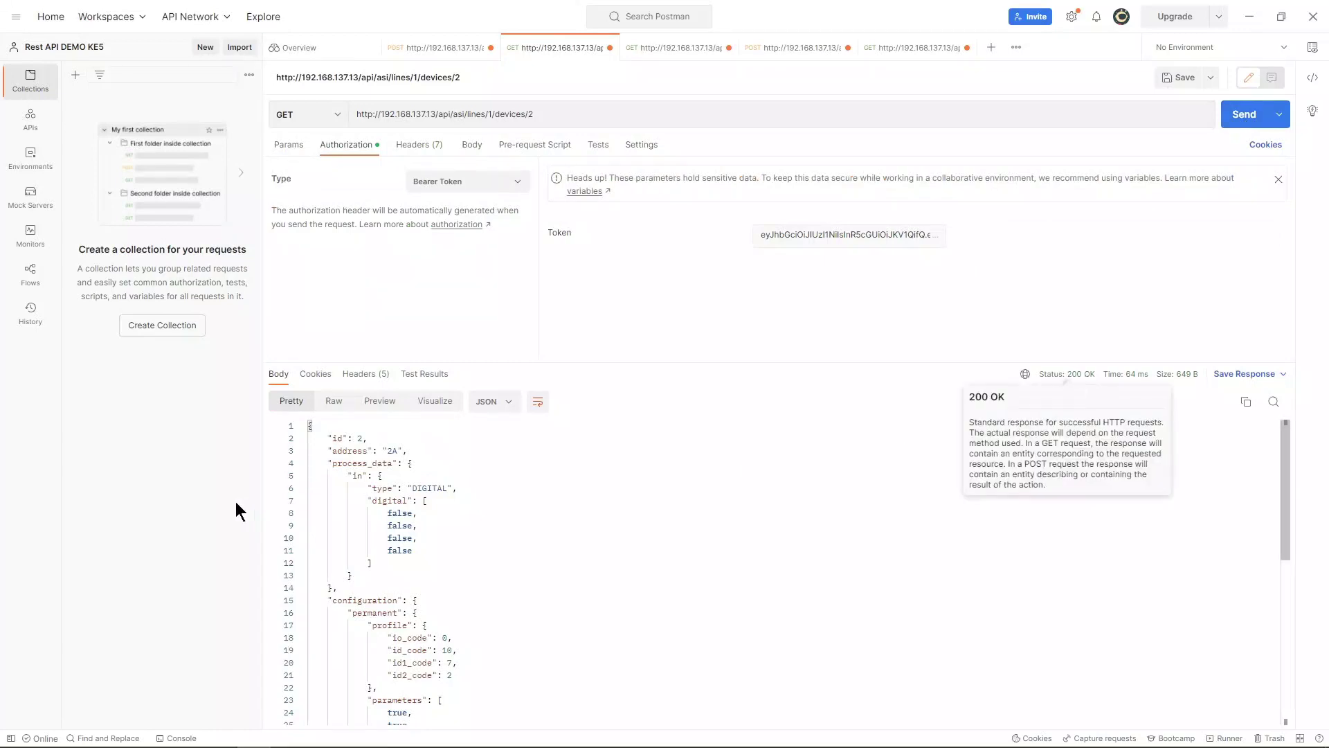
{"action": "scroll", "coordinate": [325, 488], "scroll_direction": "down", "scroll_amount": 2}
{"action": "scroll", "coordinate": [330, 485], "scroll_direction": "up", "scroll_amount": 2}
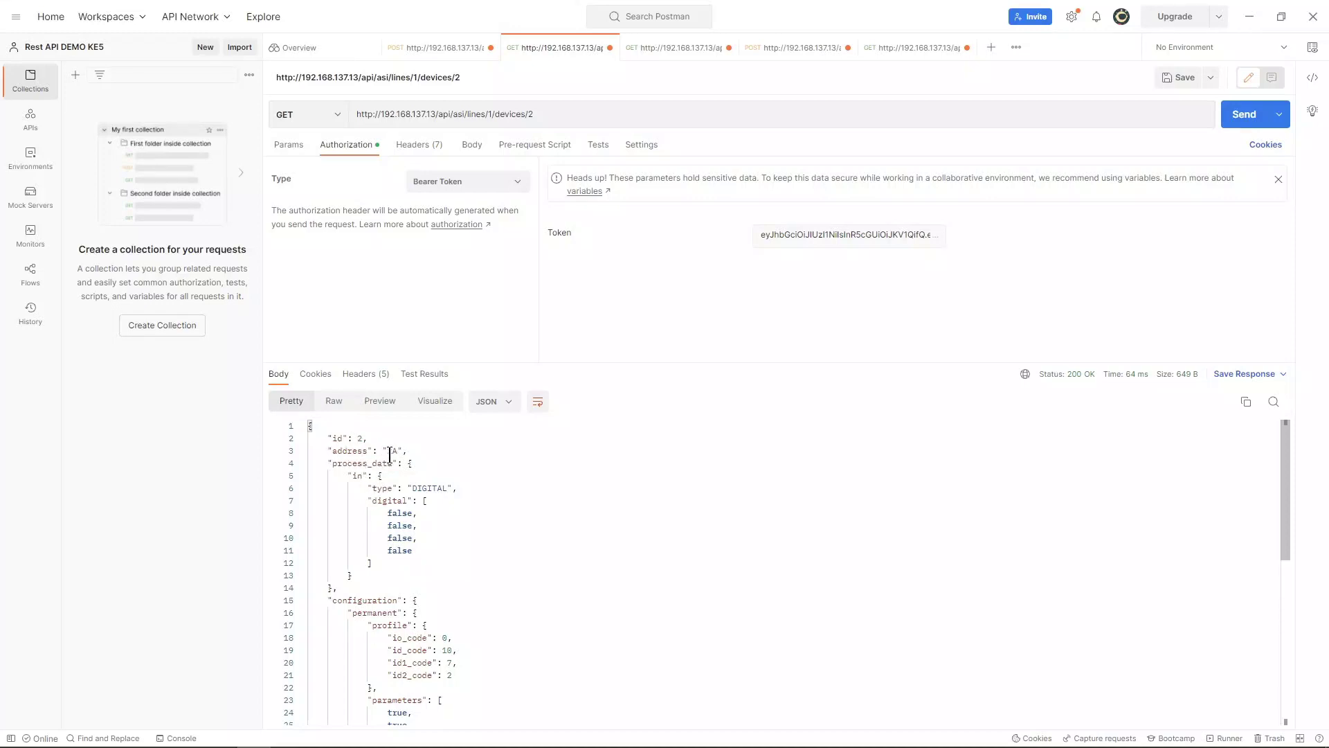
{"action": "scroll", "coordinate": [410, 568], "scroll_direction": "down", "scroll_amount": 1}
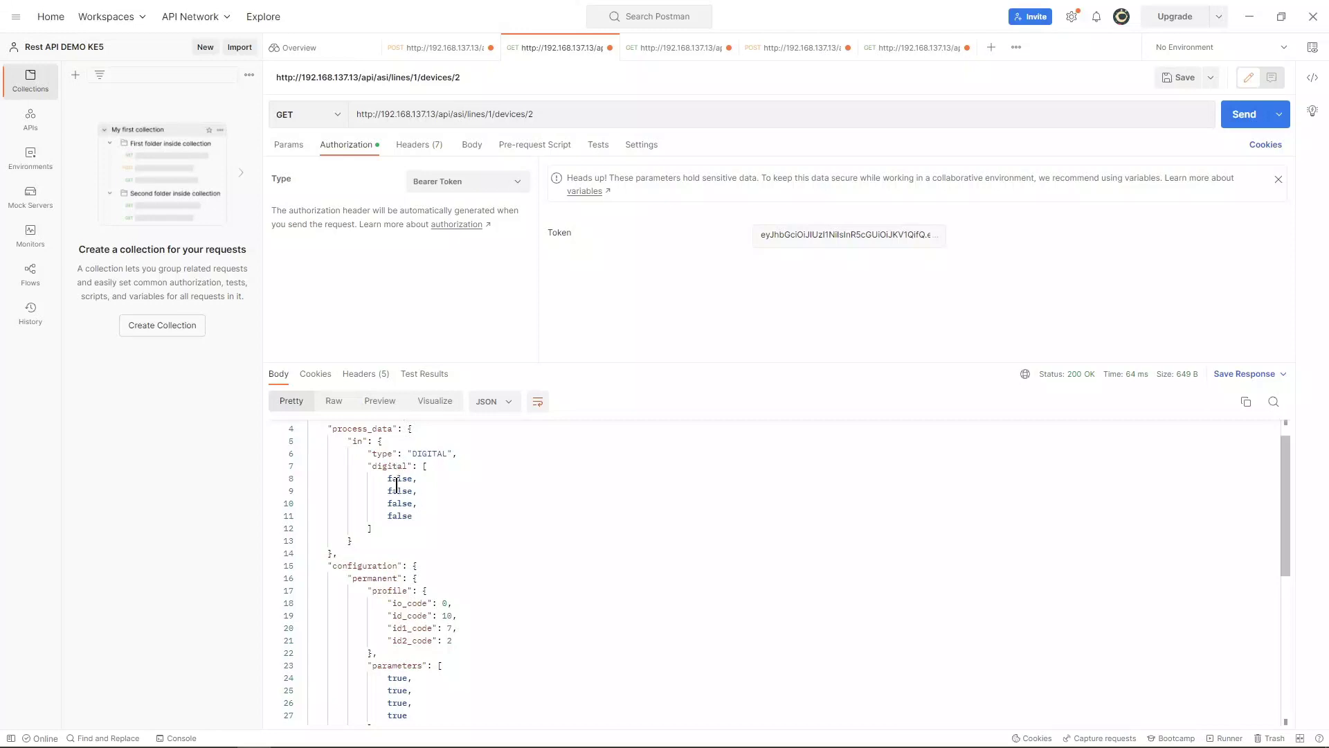
{"action": "scroll", "coordinate": [409, 528], "scroll_direction": "down", "scroll_amount": 2}
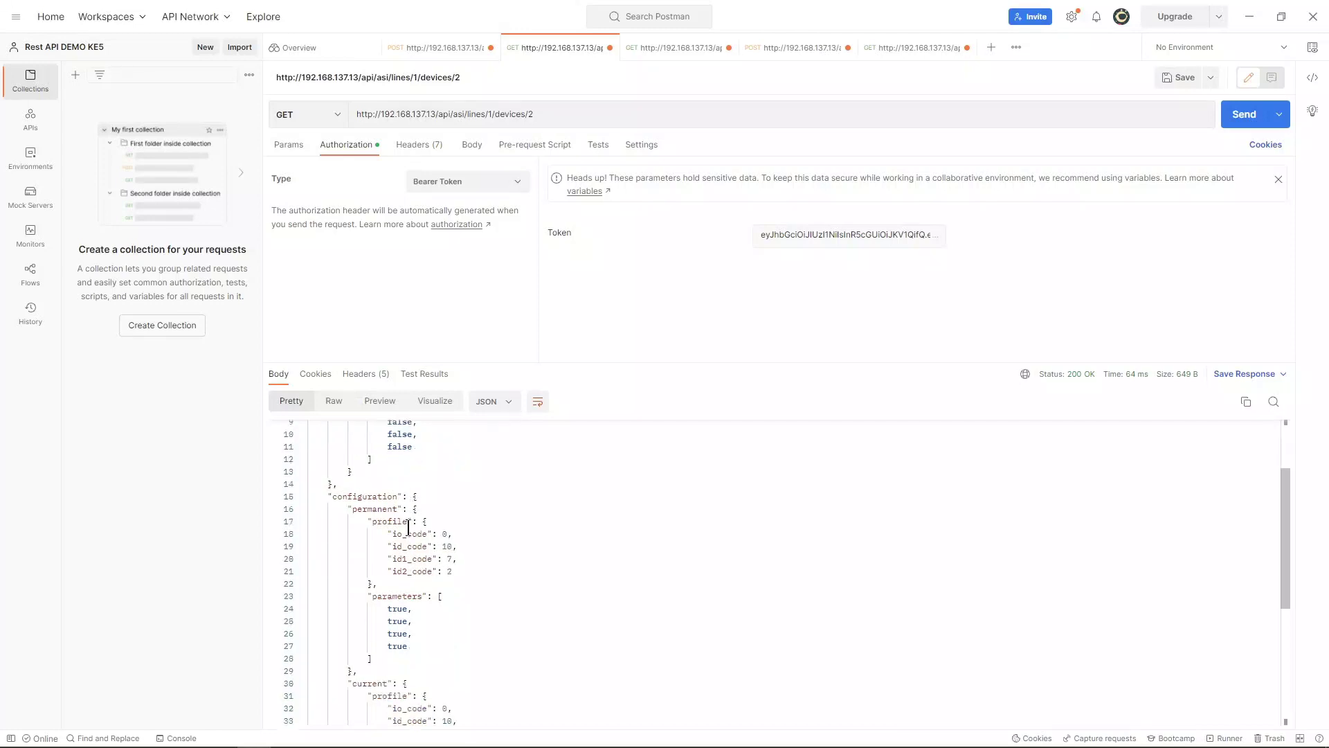
{"action": "scroll", "coordinate": [409, 529], "scroll_direction": "down", "scroll_amount": 5}
{"action": "scroll", "coordinate": [445, 622], "scroll_direction": "up", "scroll_amount": 7}
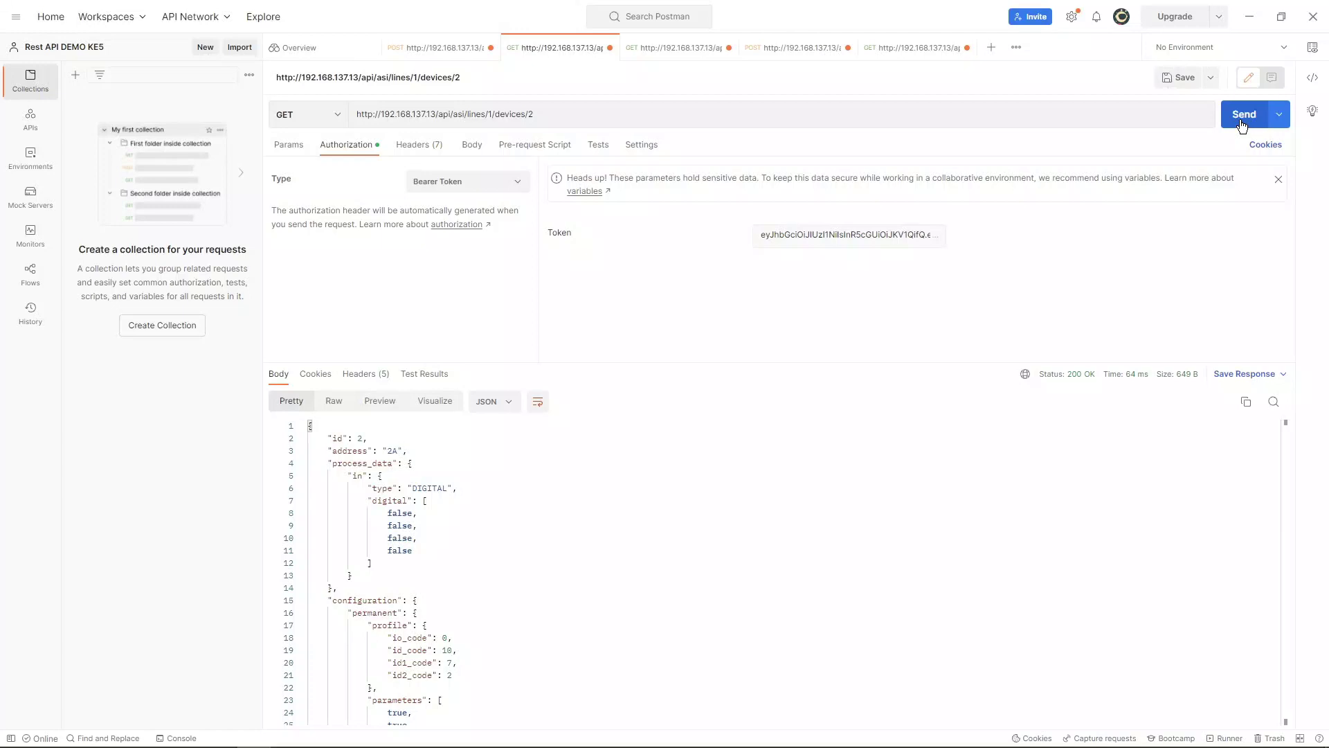
{"action": "left_click", "coordinate": [1243, 116]}
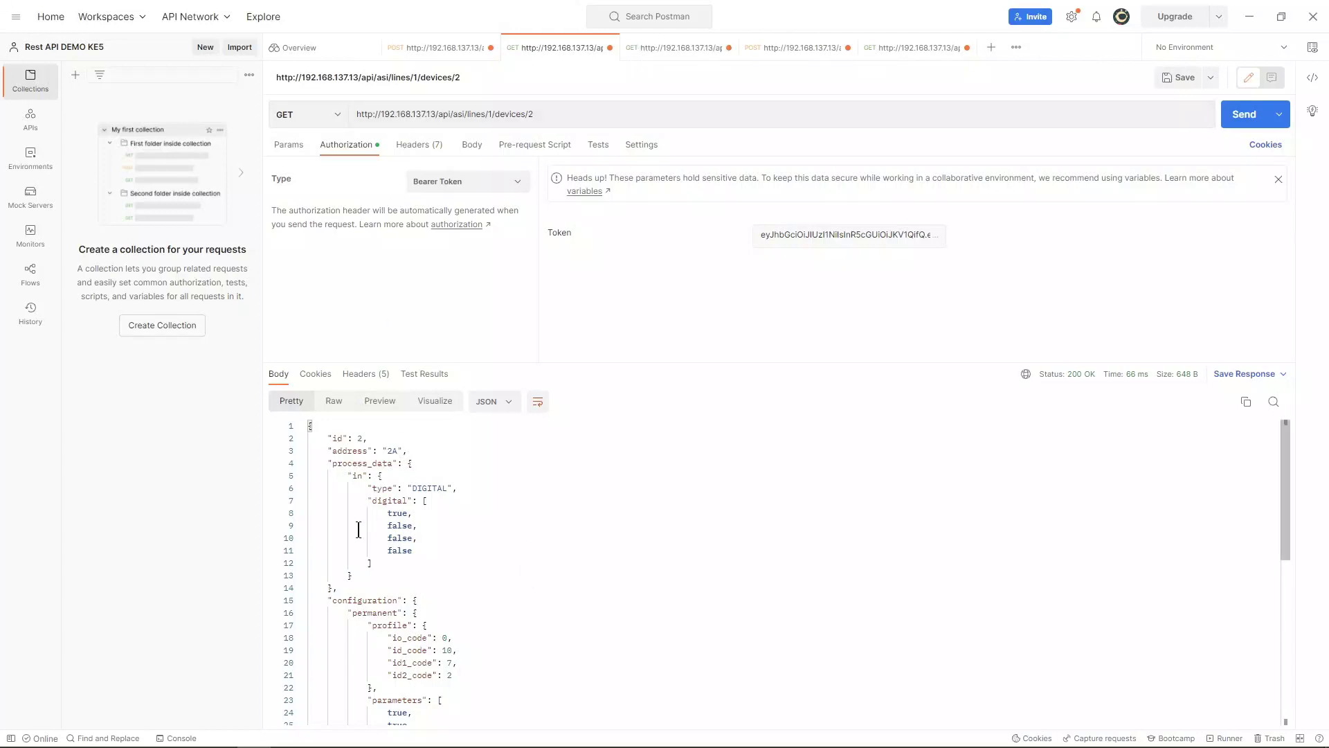
{"action": "scroll", "coordinate": [358, 530], "scroll_direction": "down", "scroll_amount": 10}
{"action": "scroll", "coordinate": [359, 530], "scroll_direction": "up", "scroll_amount": 6}
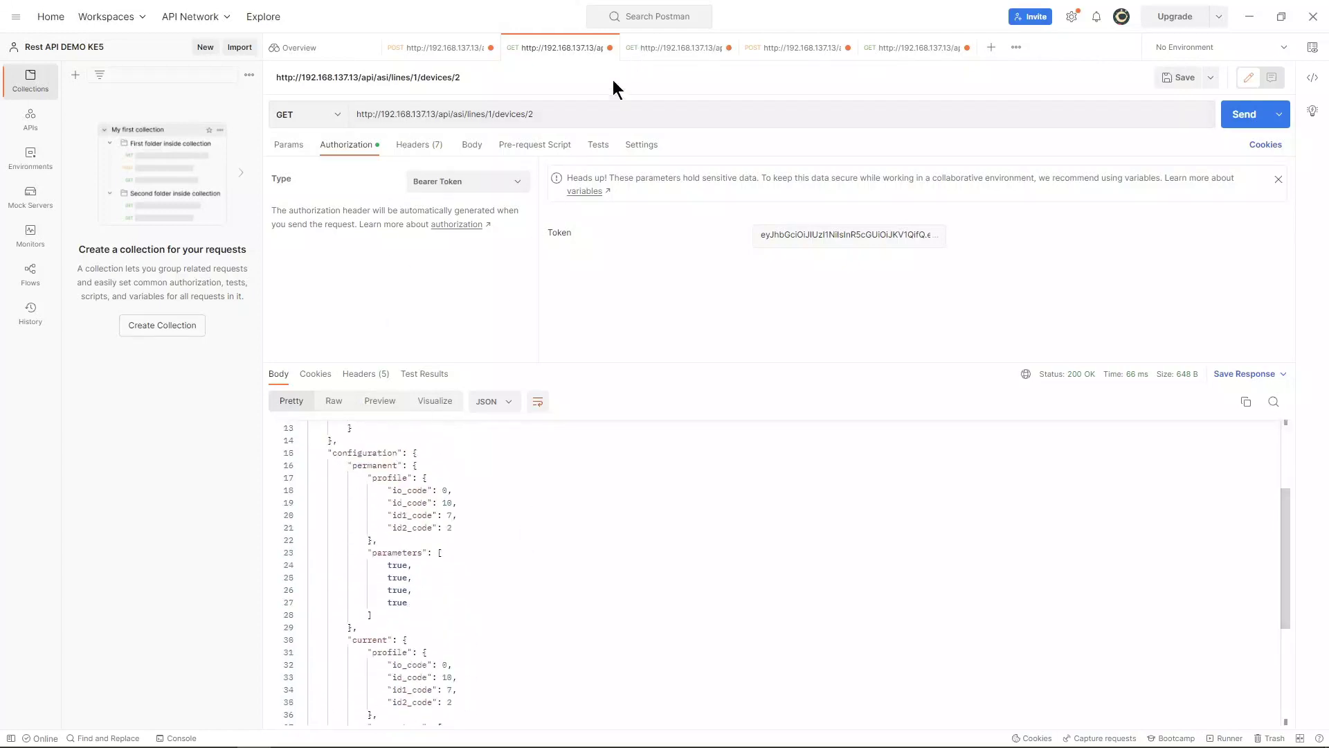
Step: Send GET /api/asi/lines/1/devices/2/process-data, which returns 401 Unauthorized
{"action": "left_click", "coordinate": [644, 50]}
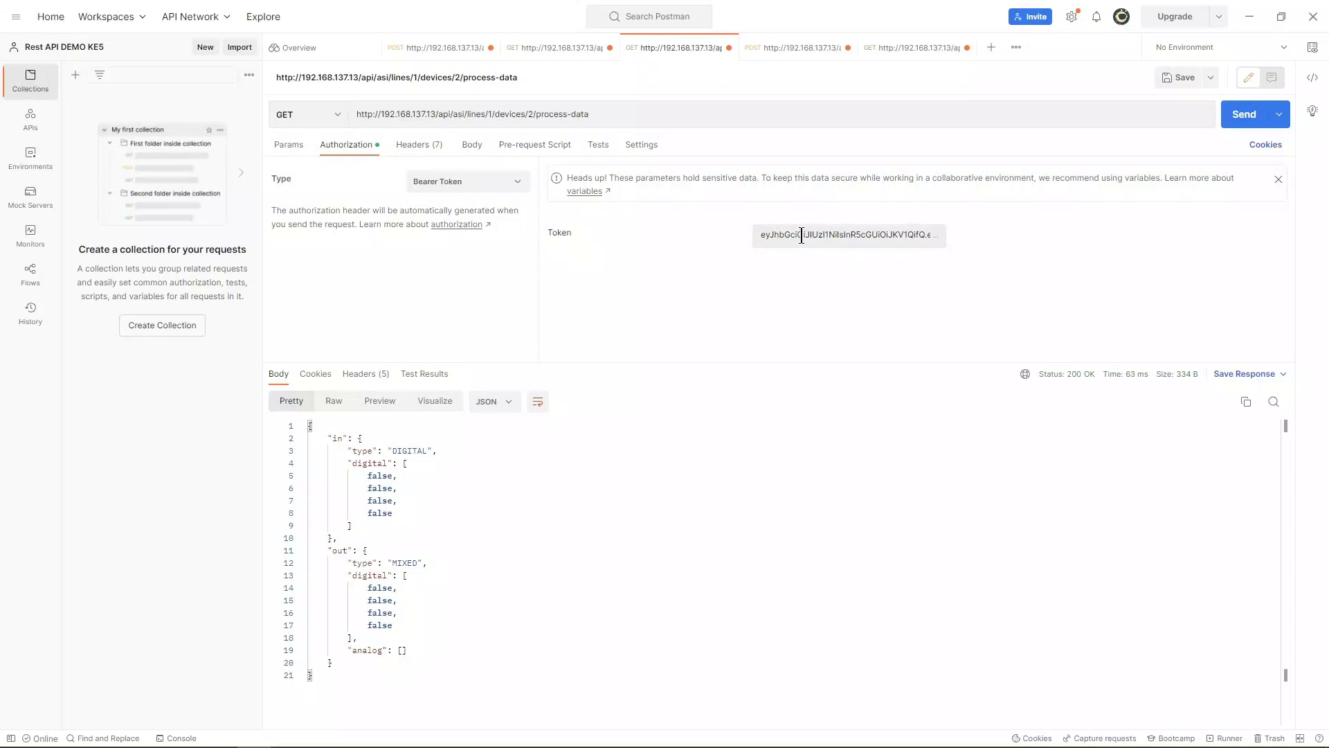
{"action": "left_click", "coordinate": [1242, 120]}
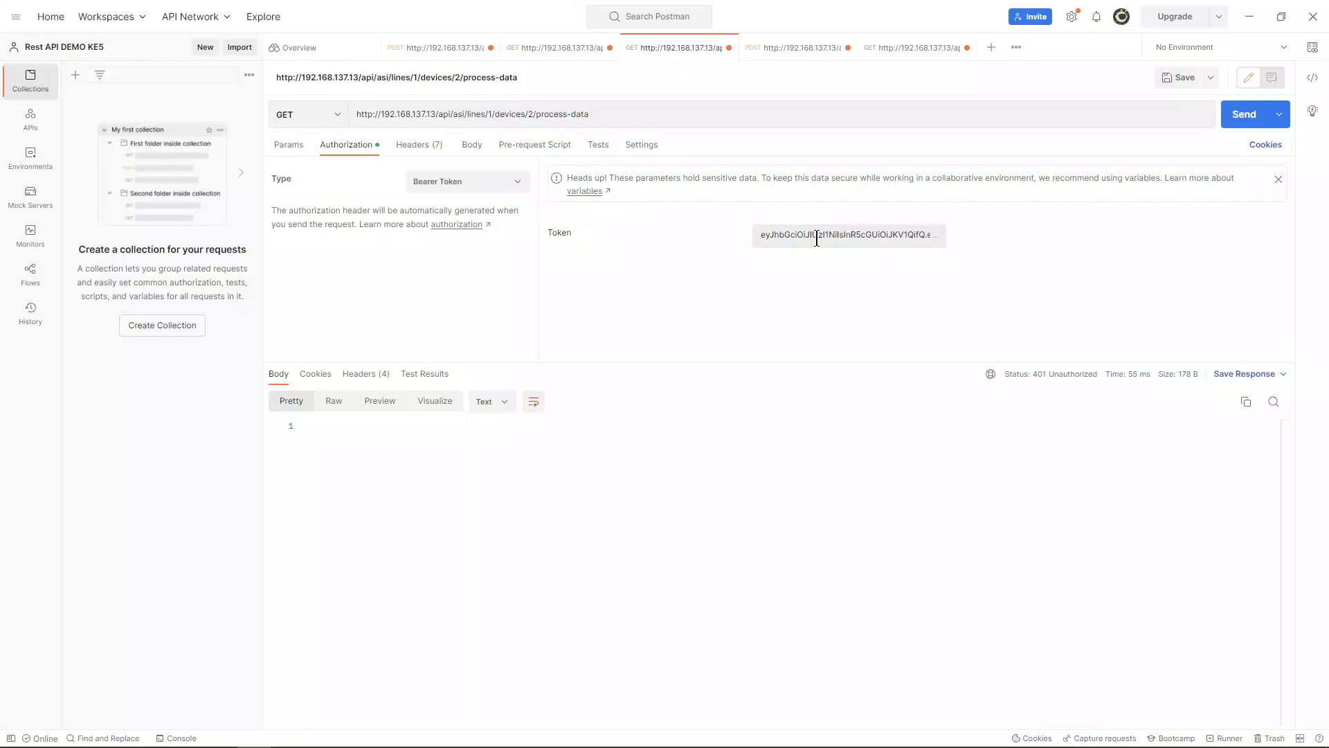
Step: Resend the auth/login POST and select the fresh token in its response
{"action": "left_click", "coordinate": [430, 51]}
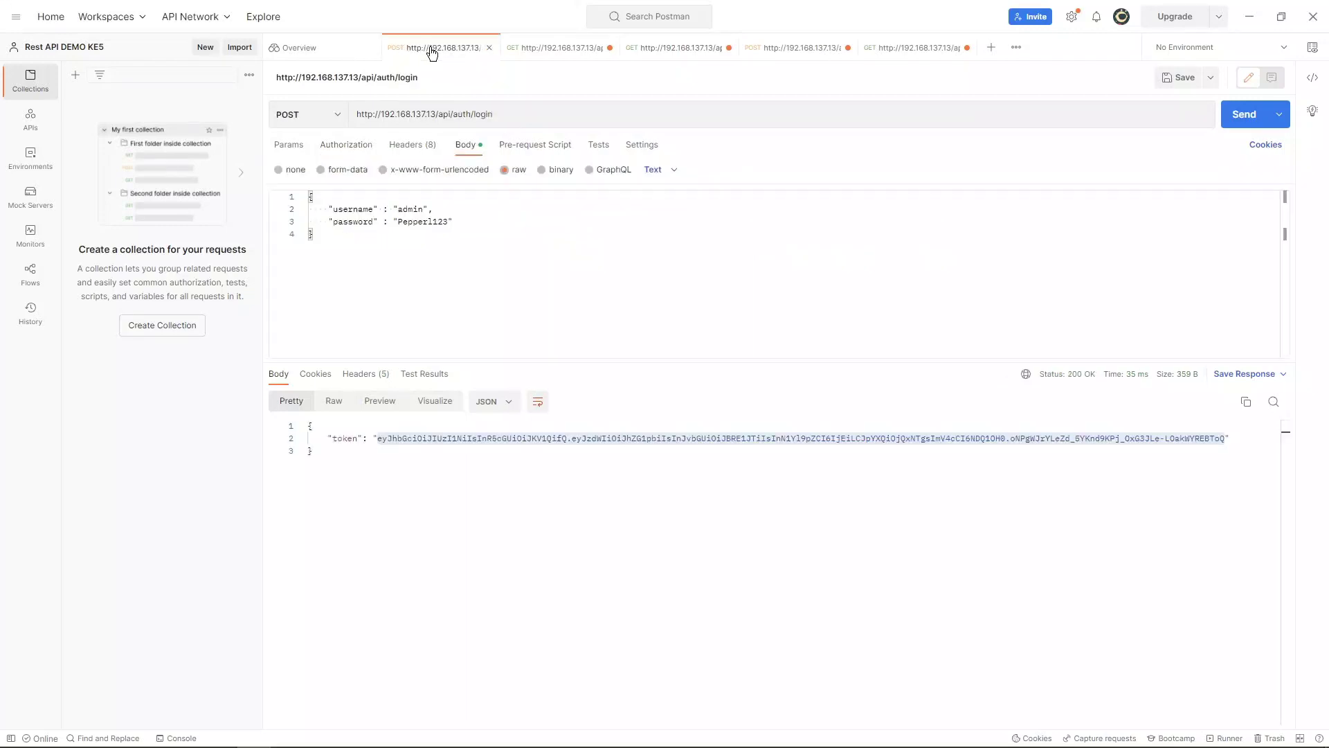
{"action": "left_click", "coordinate": [1239, 125]}
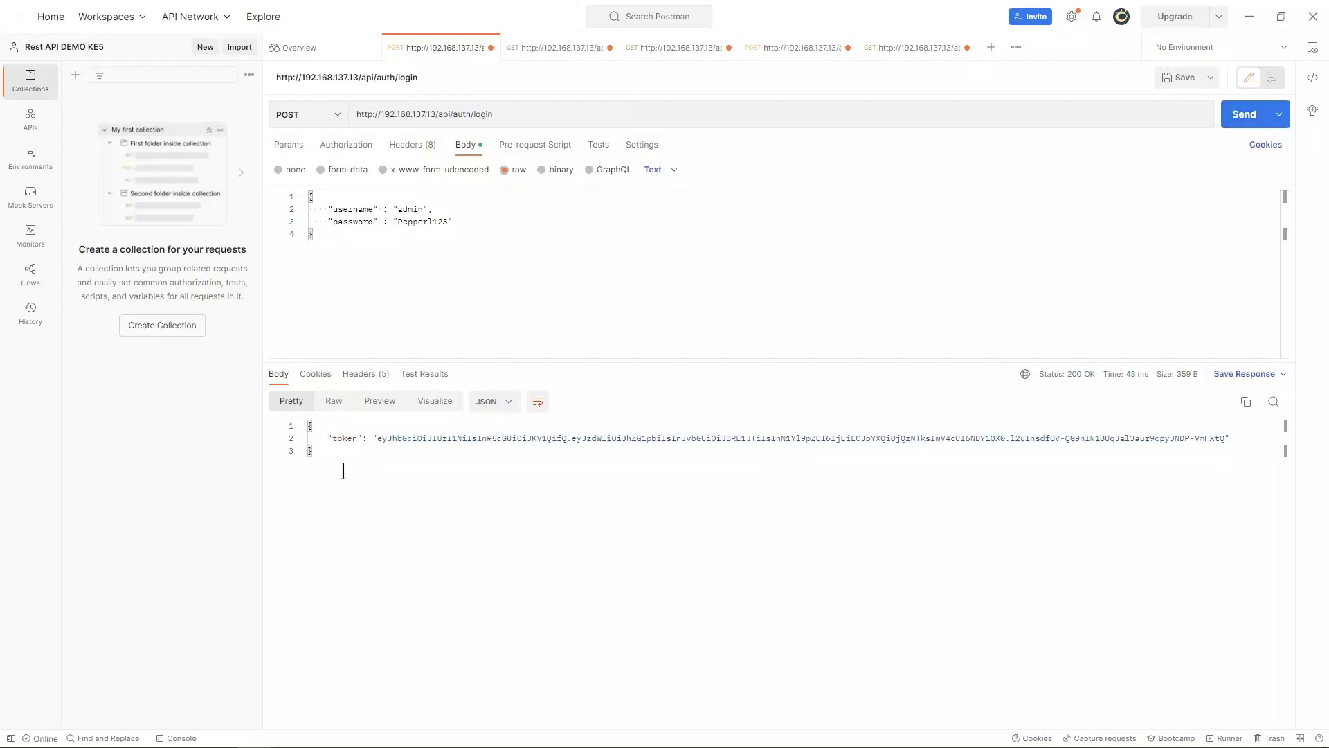
{"action": "left_click_drag", "start_coordinate": [377, 438], "coordinate": [1225, 438]}
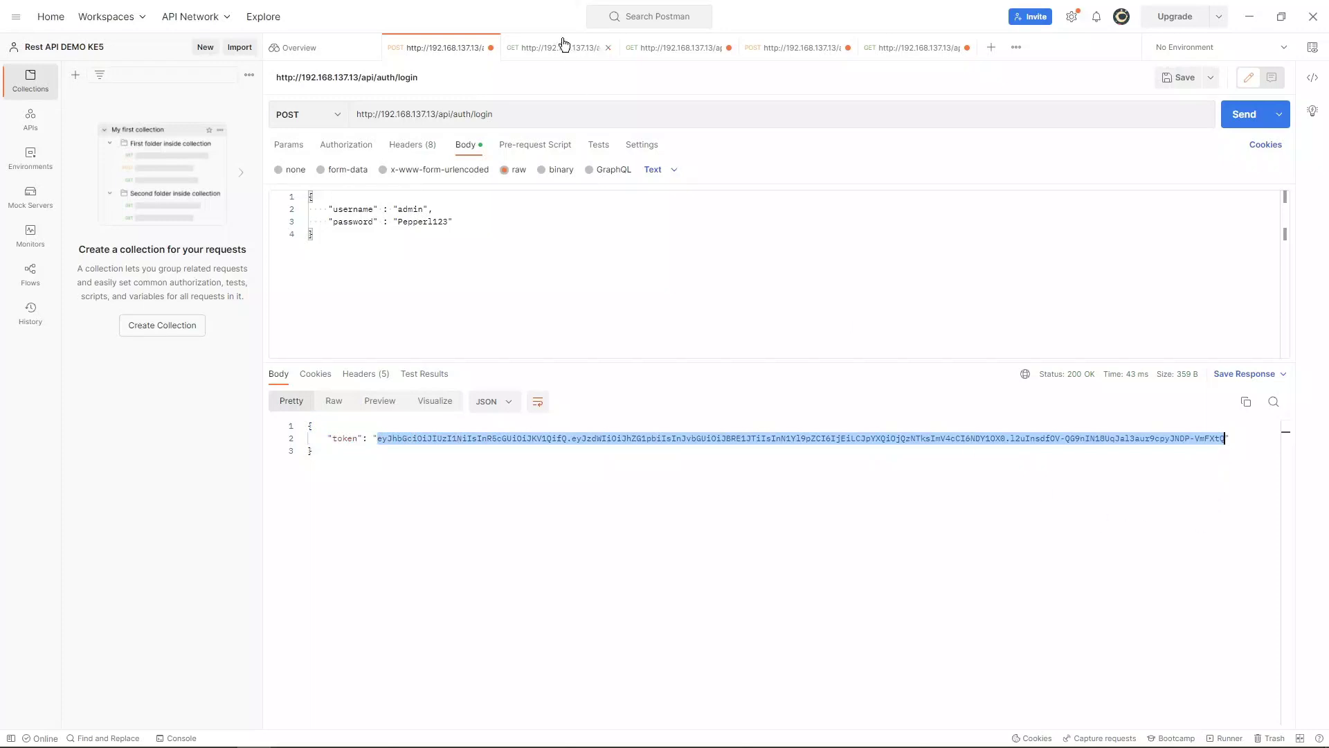
Step: Replace the process-data request's bearer token with the fresh one and resend it for 200 OK
{"action": "left_click", "coordinate": [657, 46]}
{"action": "double_click", "coordinate": [797, 233]}
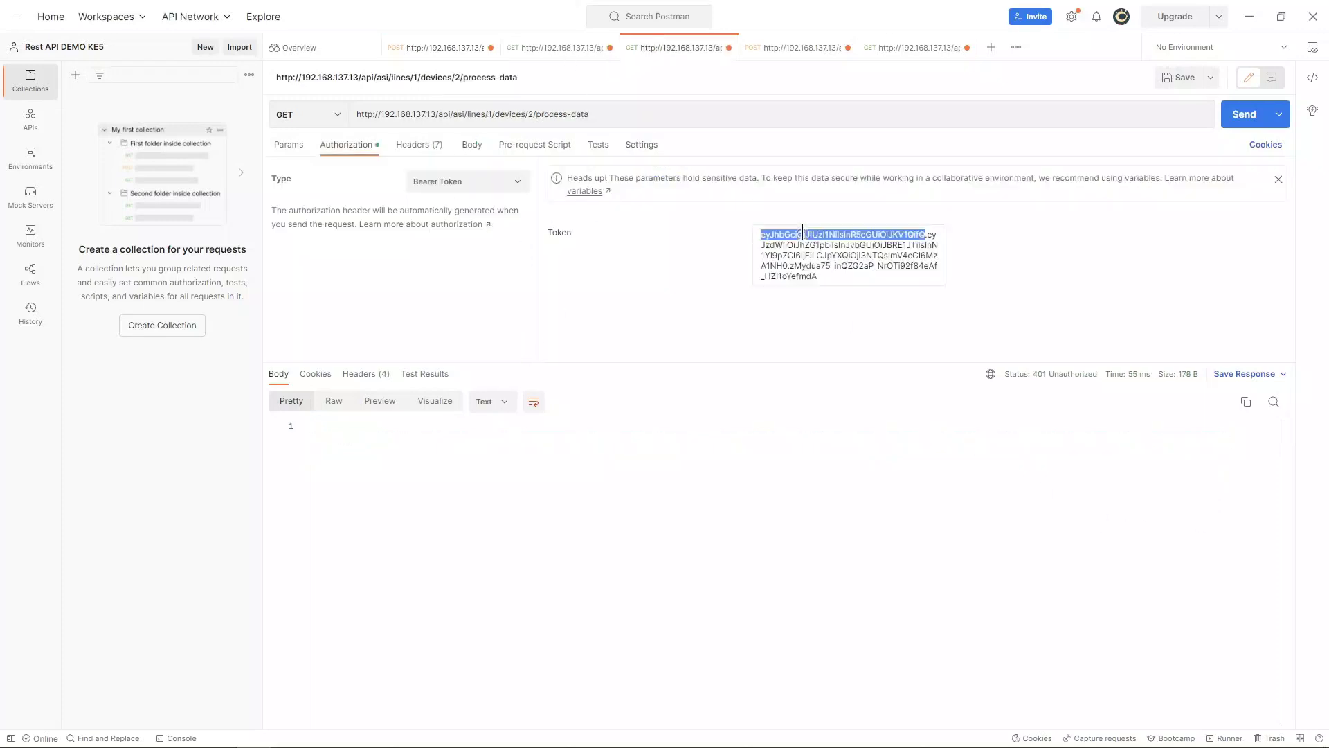
{"action": "double_click", "coordinate": [763, 239]}
{"action": "left_click", "coordinate": [761, 240]}
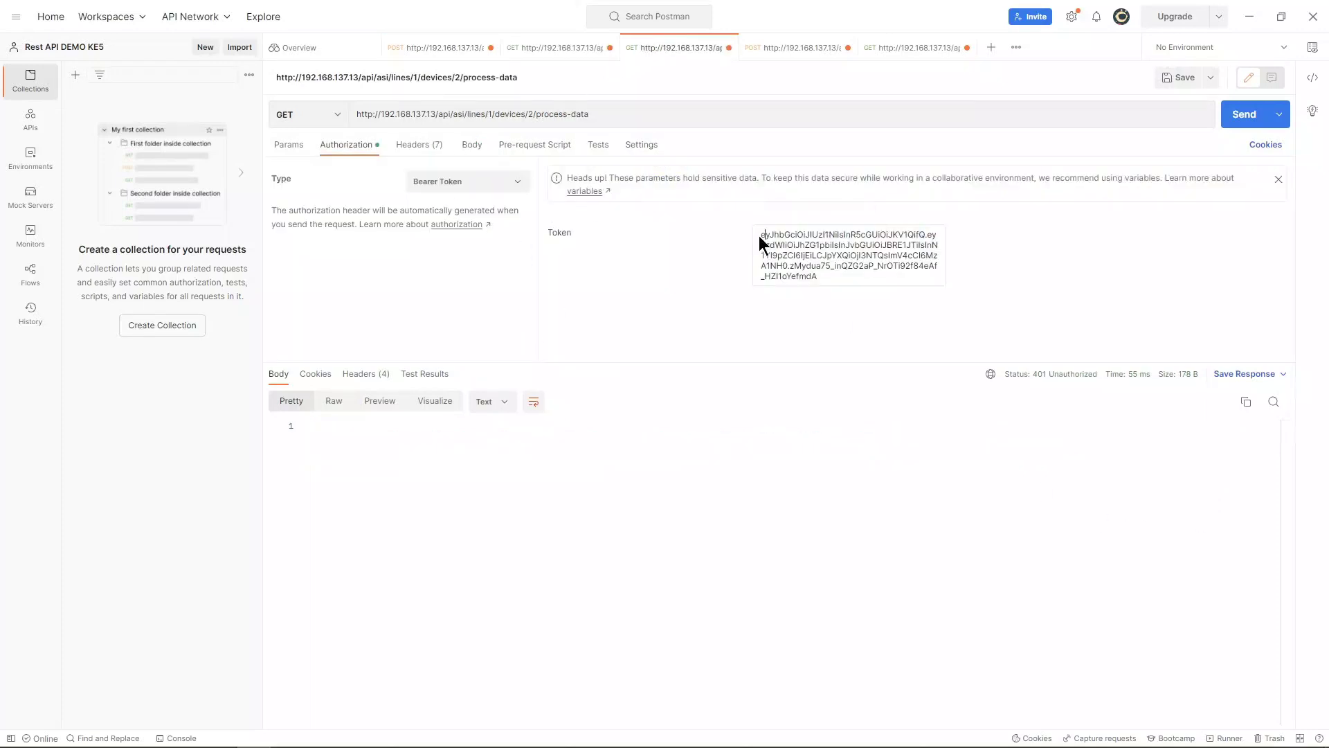
{"action": "key", "text": "ctrl+a"}
{"action": "key", "text": "ctrl+v"}
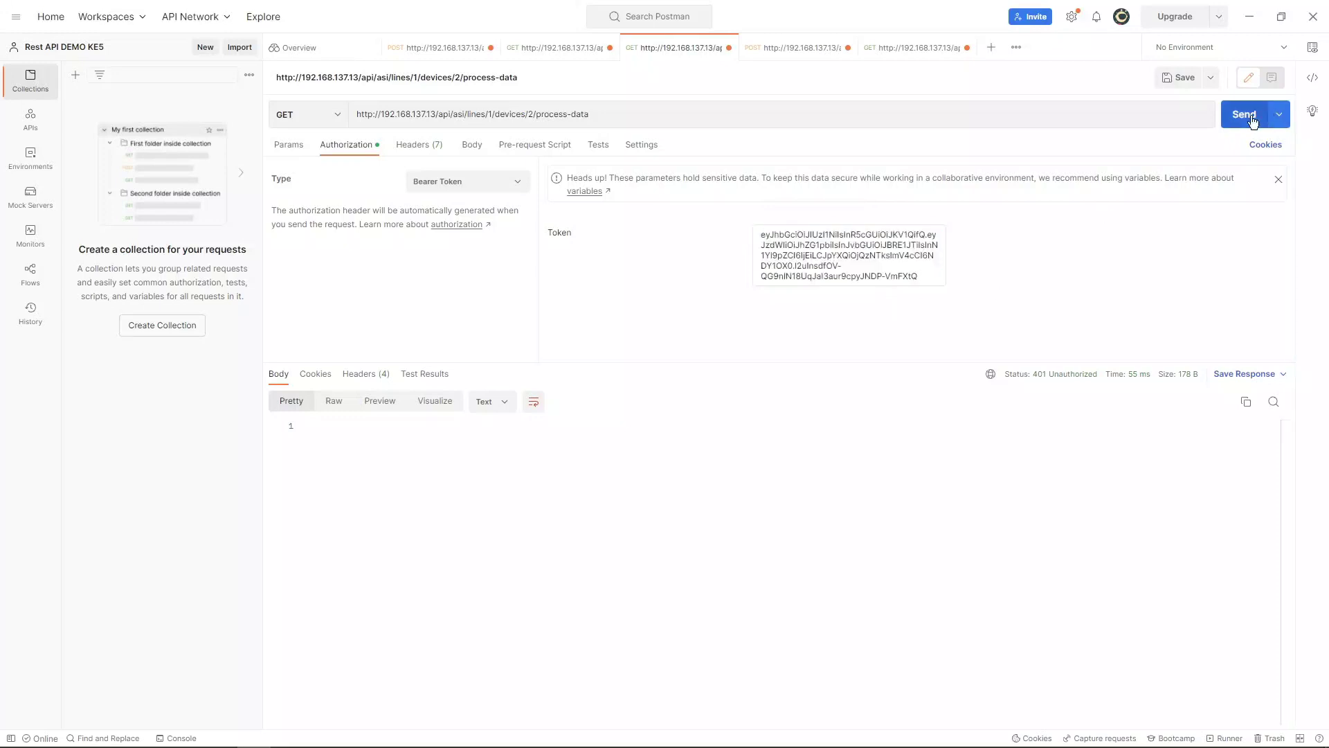
{"action": "left_click", "coordinate": [1244, 117]}
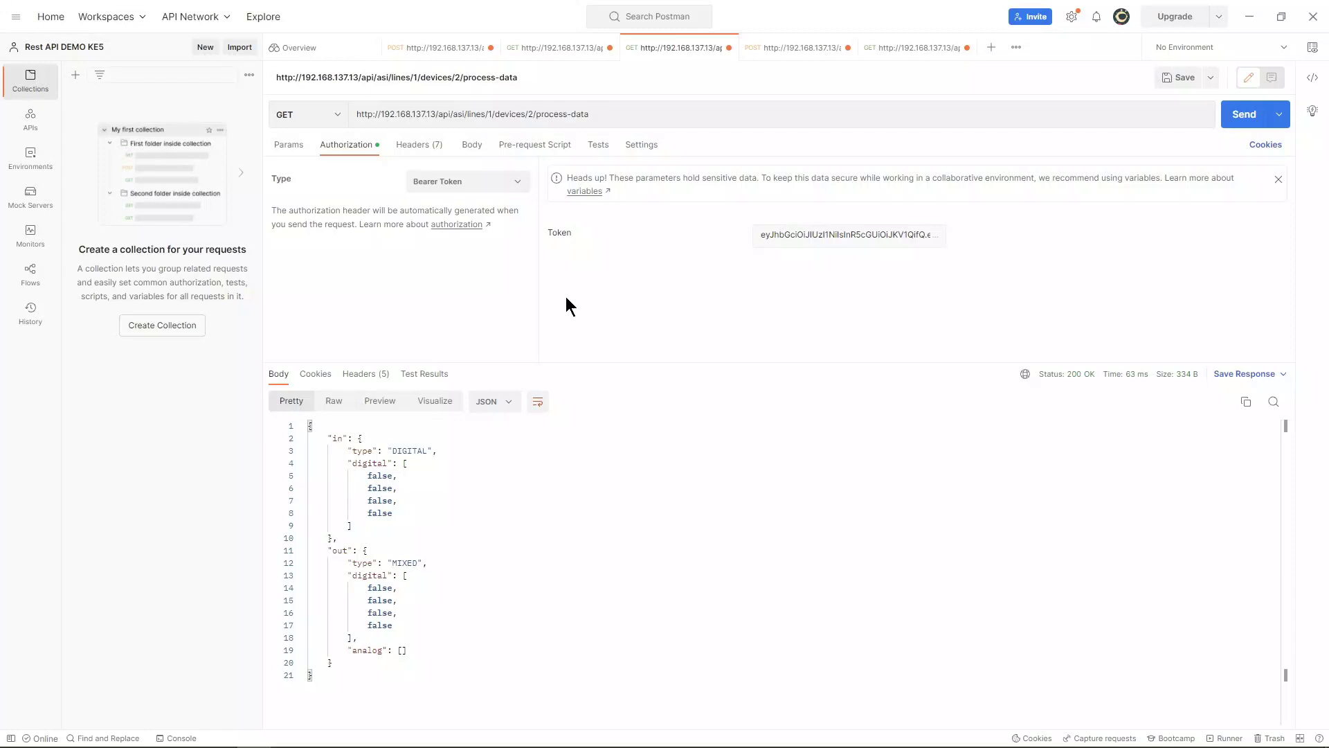
Step: Resend the device 2 process-data request and highlight the first input, now true
{"action": "left_click", "coordinate": [1245, 119]}
{"action": "left_click", "coordinate": [368, 476]}
{"action": "left_click_drag", "start_coordinate": [367, 476], "coordinate": [387, 476]}
Step: Check the devices/3 set-process-data POST's URL, bearer token and JSON body
{"action": "left_click", "coordinate": [771, 48]}
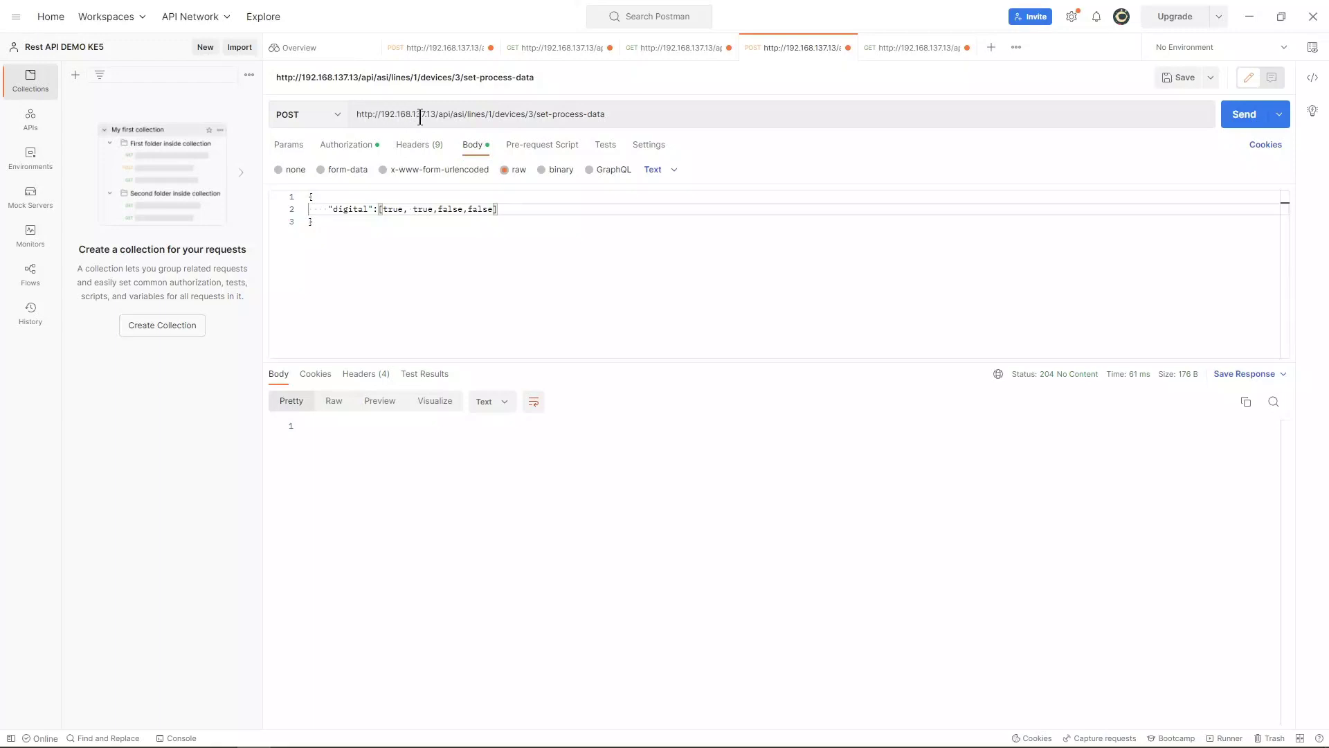
{"action": "triple_click", "coordinate": [528, 116]}
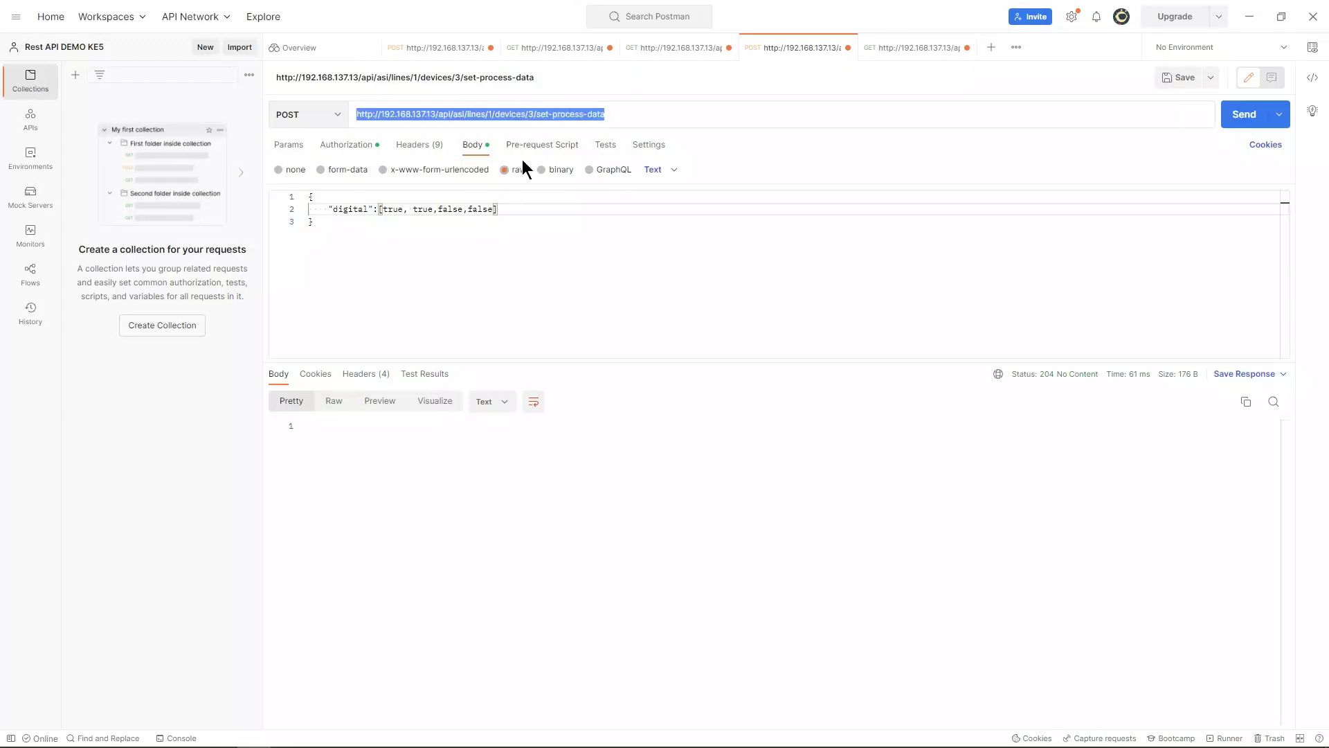
{"action": "left_click", "coordinate": [533, 115]}
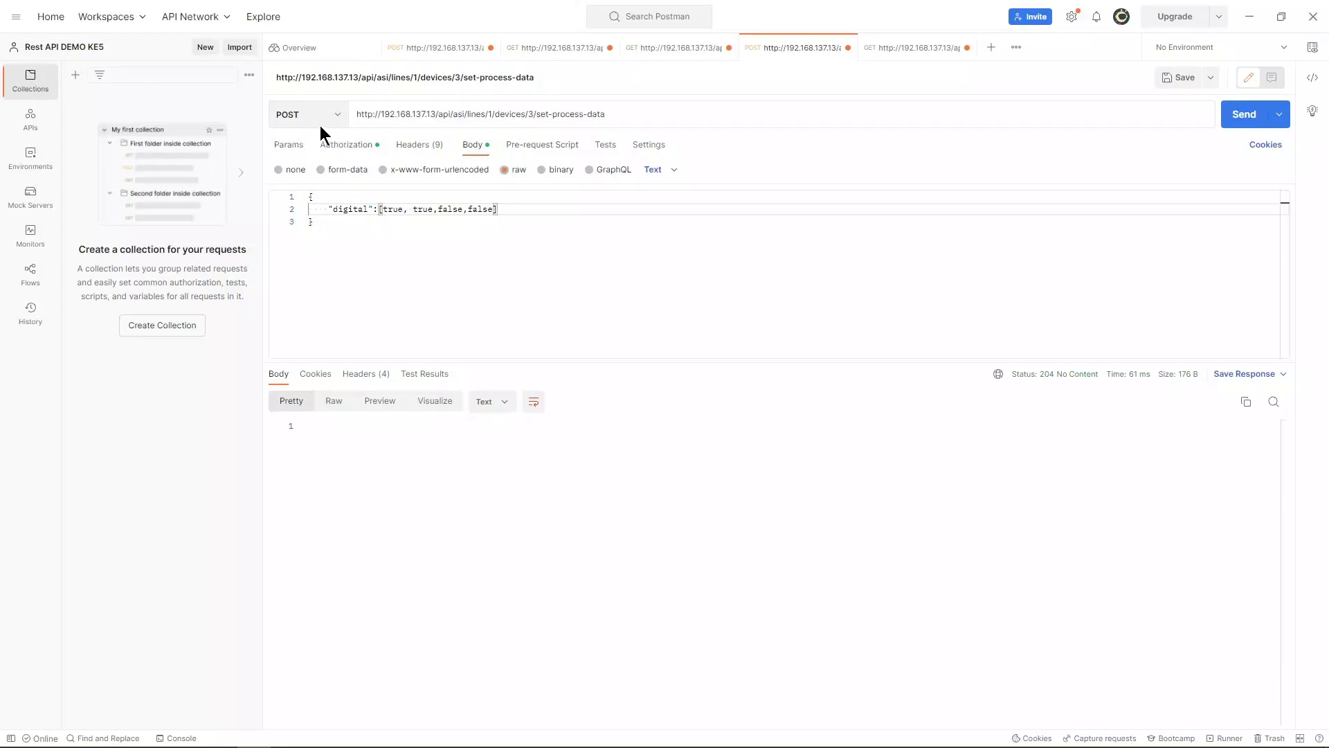
{"action": "left_click", "coordinate": [330, 146]}
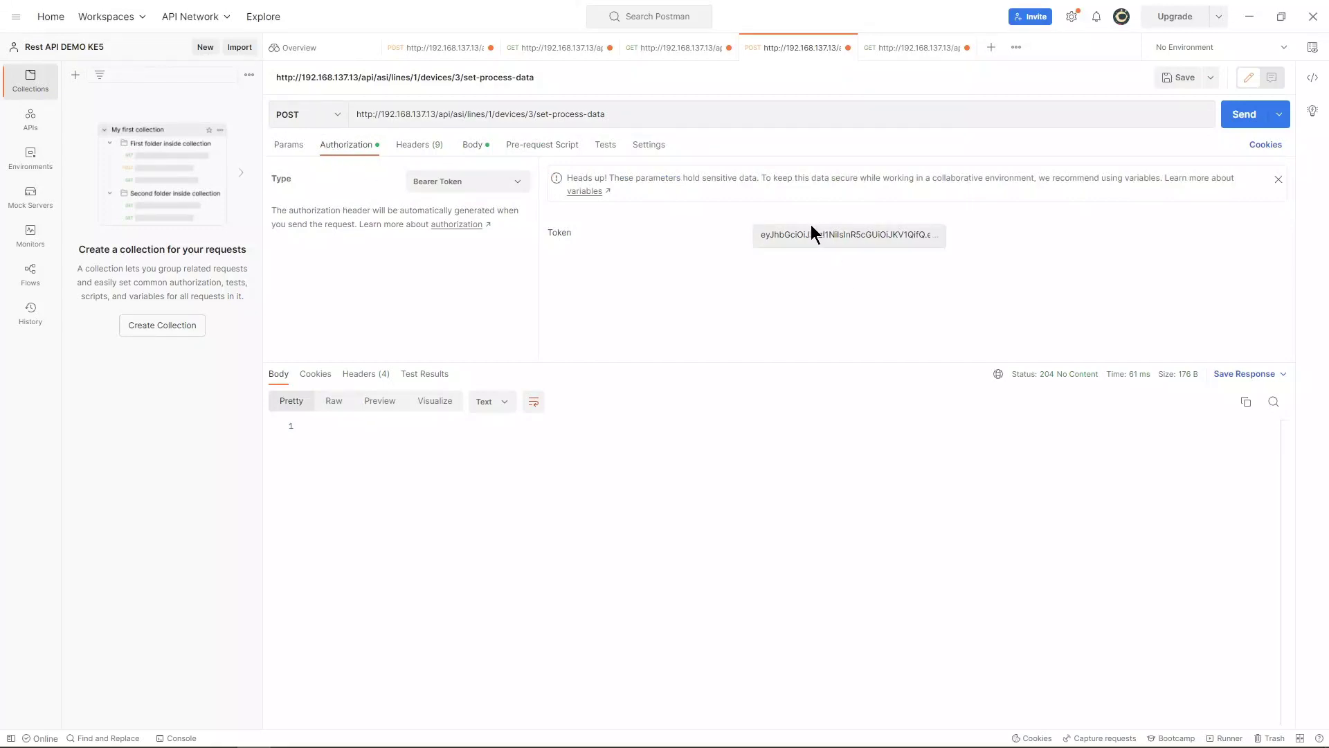
{"action": "left_click", "coordinate": [465, 149]}
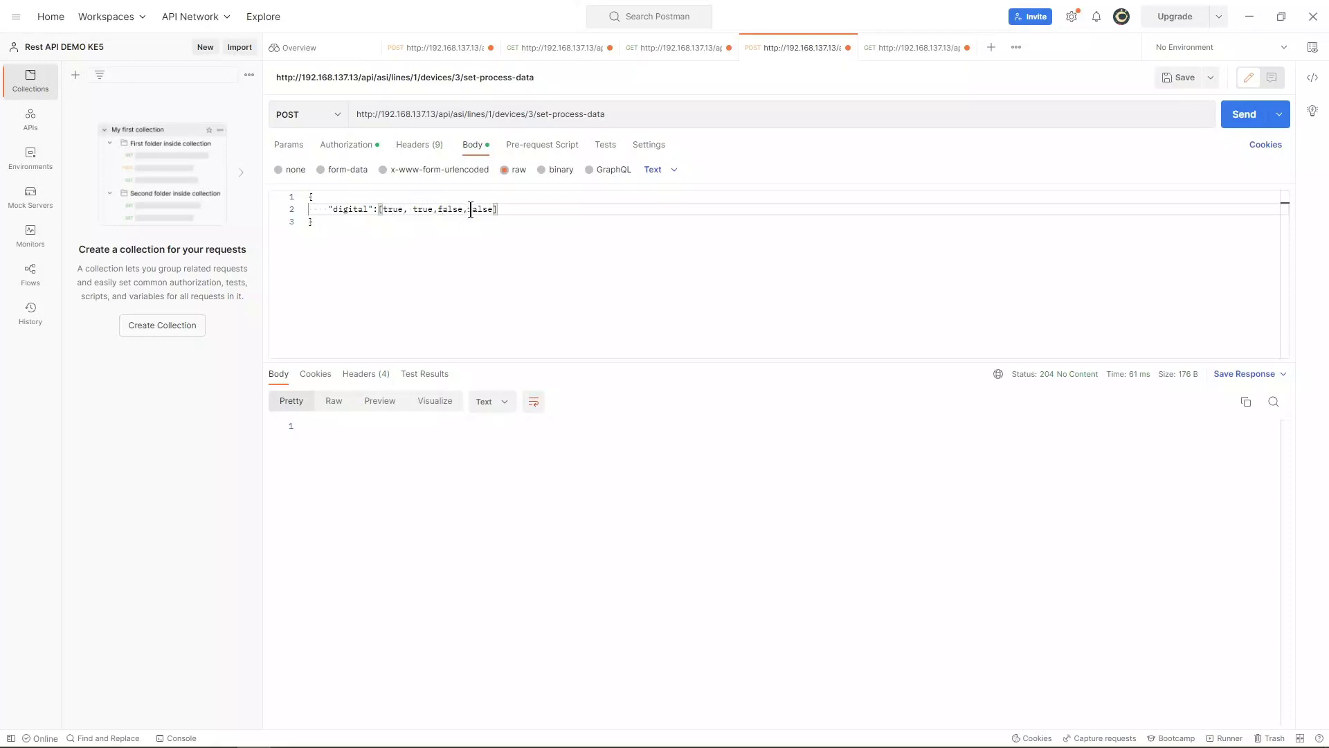
Step: Send the set-process-data POST writing digital outputs [true, true, false, false] to device 3
{"action": "left_click", "coordinate": [1236, 115]}
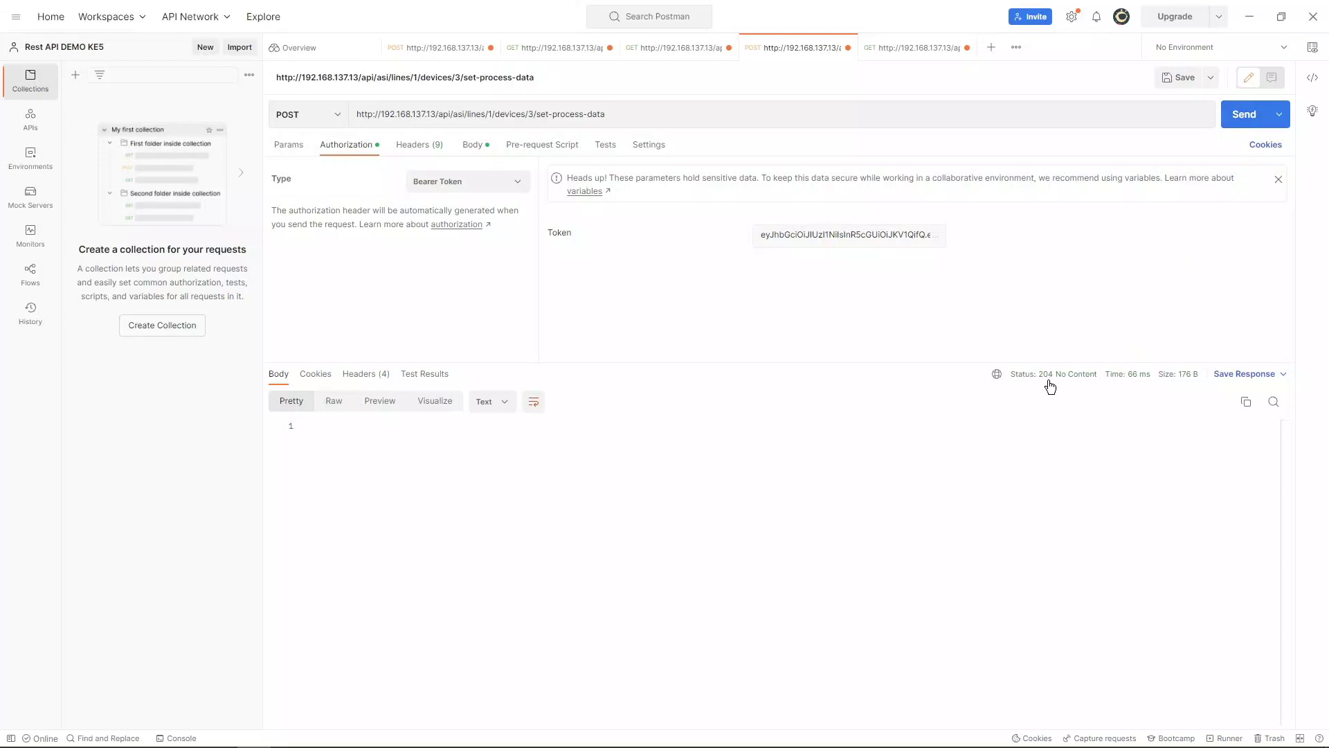
{"action": "mouse_move", "coordinate": [1066, 383]}
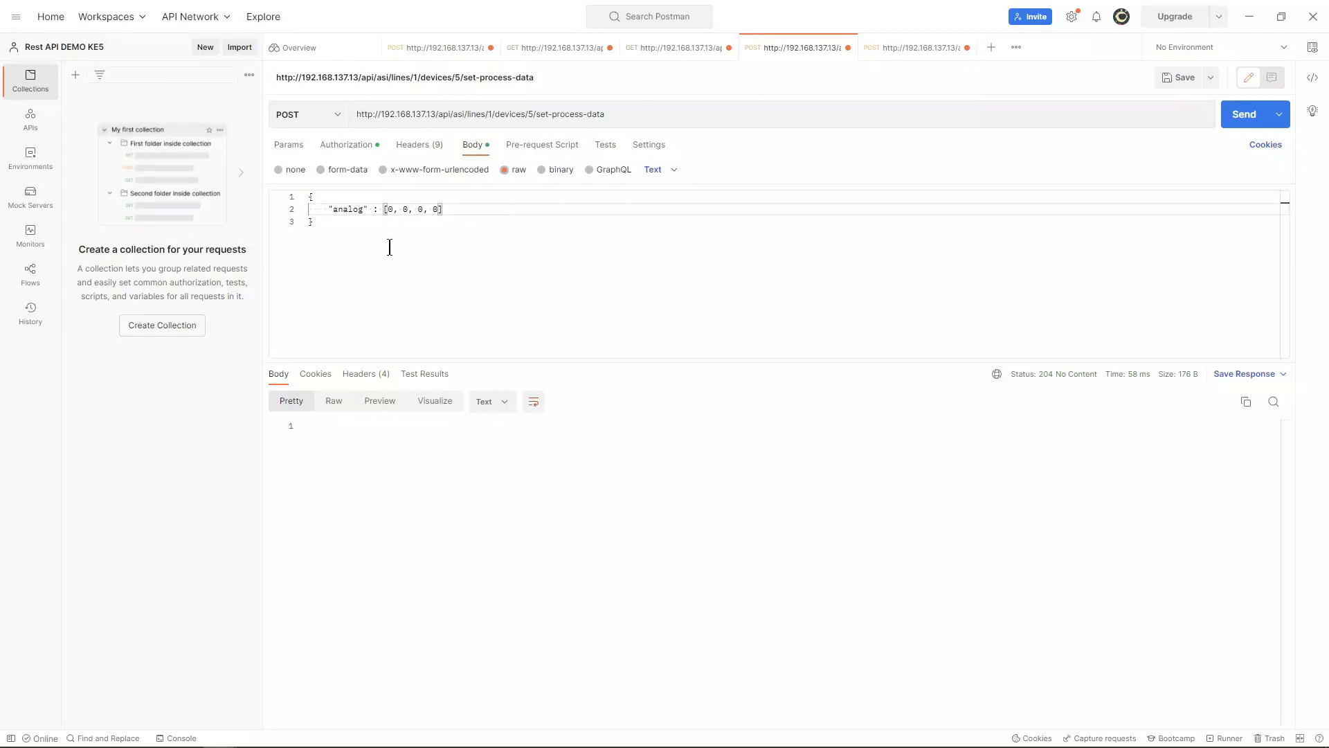
Step: Change the analog body to [4000, 0, 0, 0] and send the request for device 5
{"action": "left_click", "coordinate": [387, 209]}
{"action": "key", "text": "Delete"}
{"action": "type", "text": "4000"}
{"action": "key", "text": "ctrl+Return"}
{"action": "left_click", "coordinate": [1240, 114]}
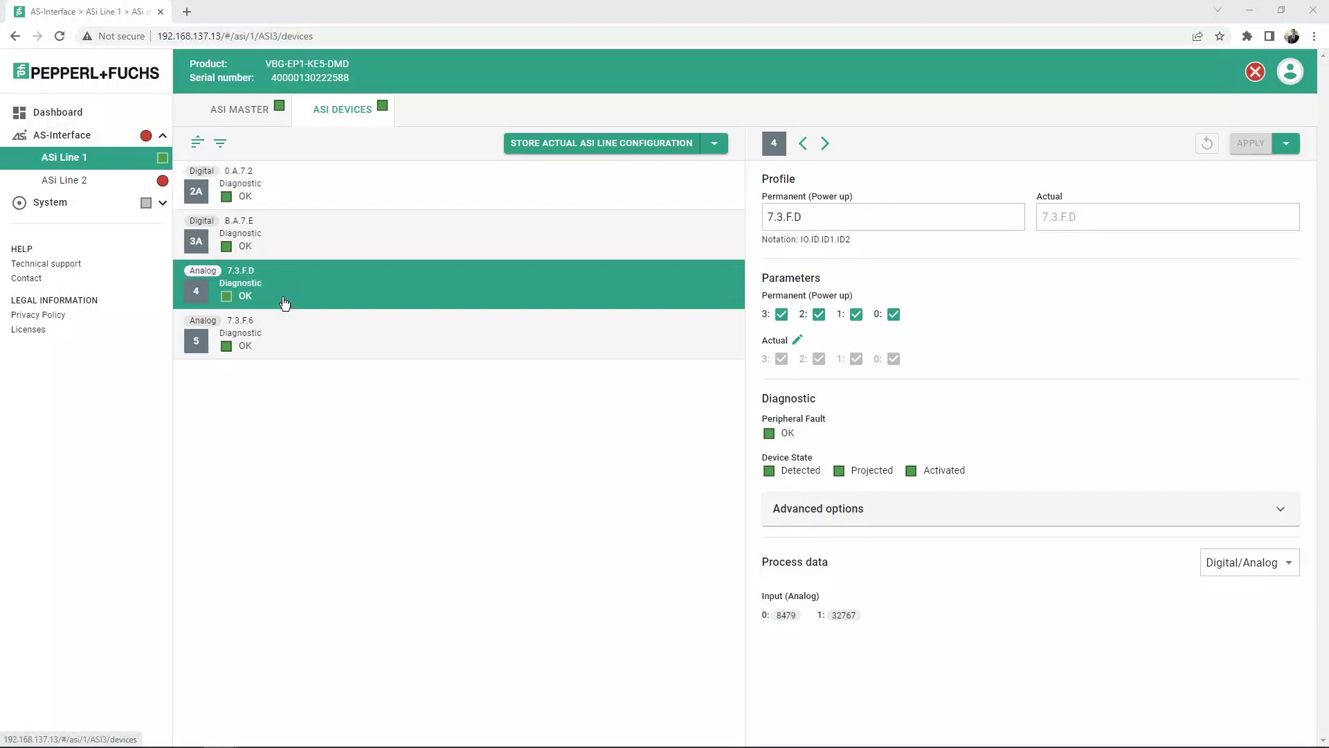
Step: Open ASi Line 1 device 5's details and highlight its Output (Analog) 0 value of 4000
{"action": "left_click", "coordinate": [281, 330]}
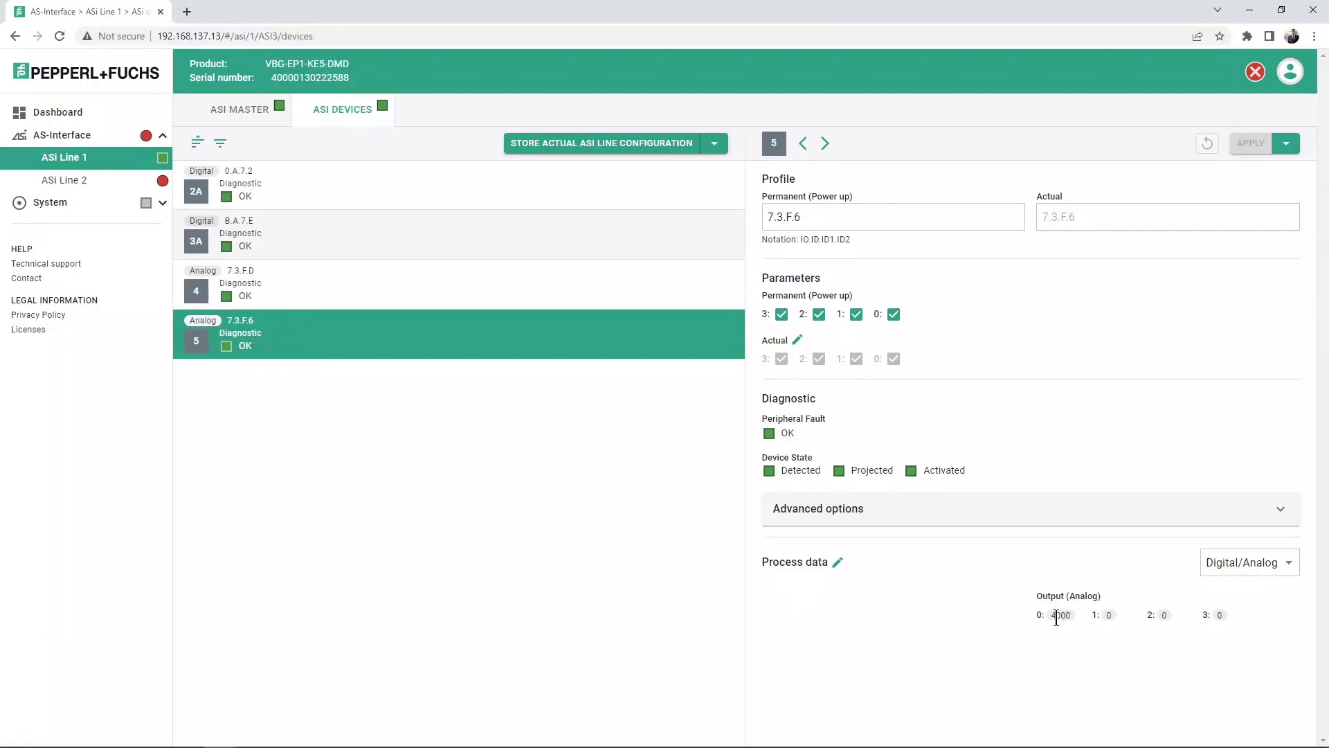
{"action": "left_click_drag", "start_coordinate": [1048, 613], "coordinate": [1073, 618]}
{"action": "double_click", "coordinate": [1062, 620]}
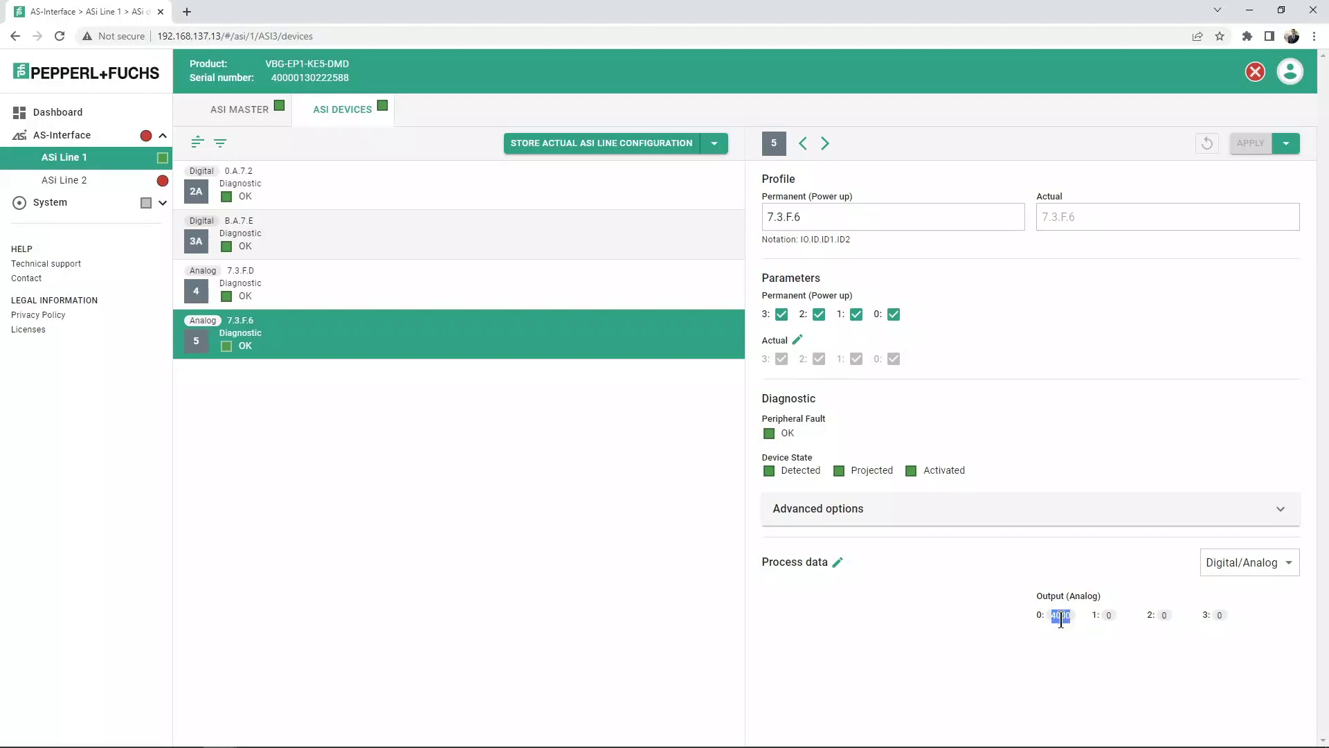